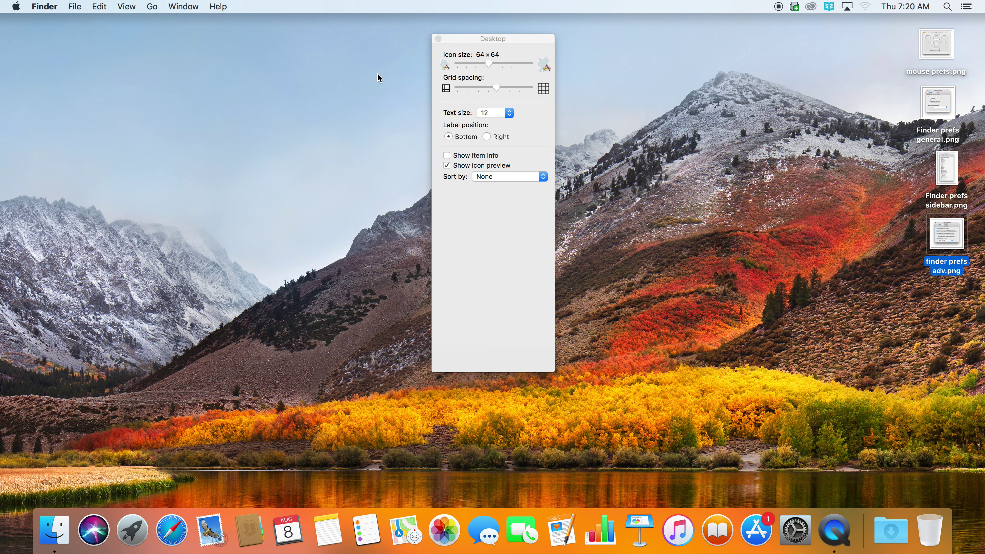
Reposition the desktop view options window slightly and check the available sort orders without choosing one.
drag(501, 36, 471, 40)
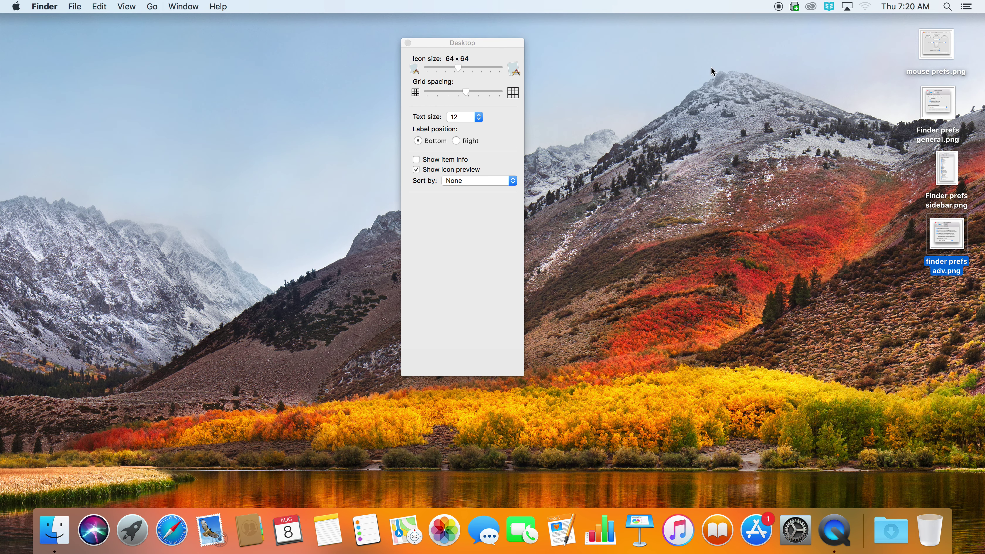
click(482, 41)
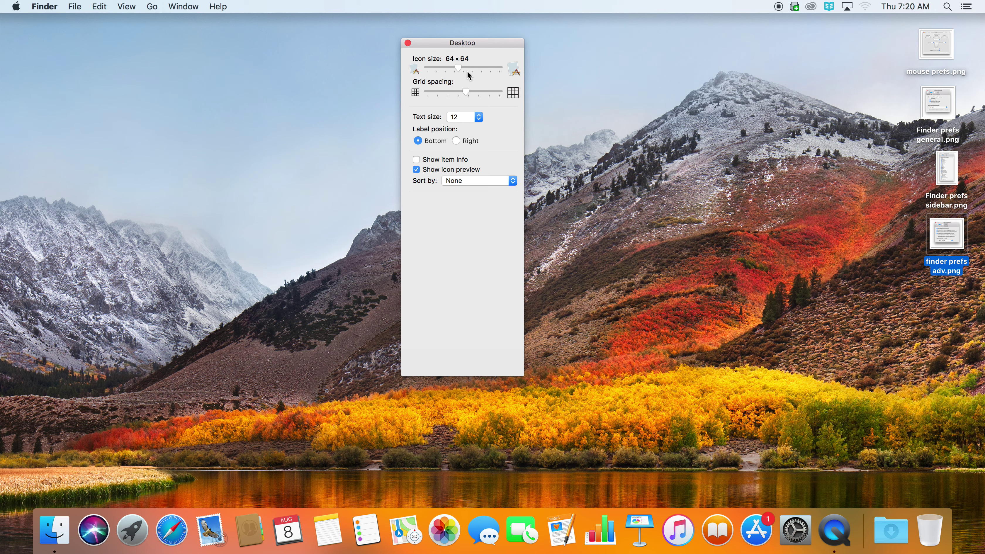
drag(459, 67, 465, 42)
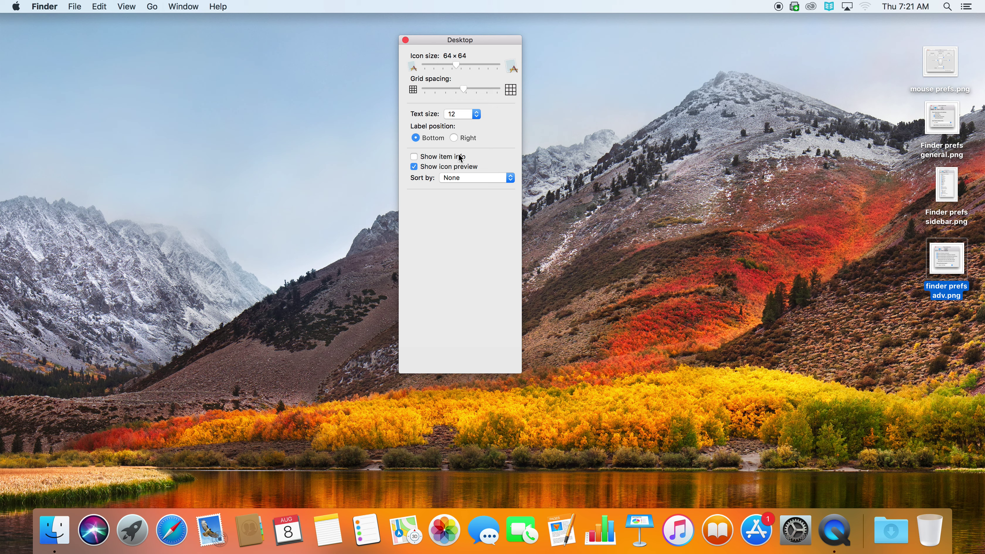
click(457, 178)
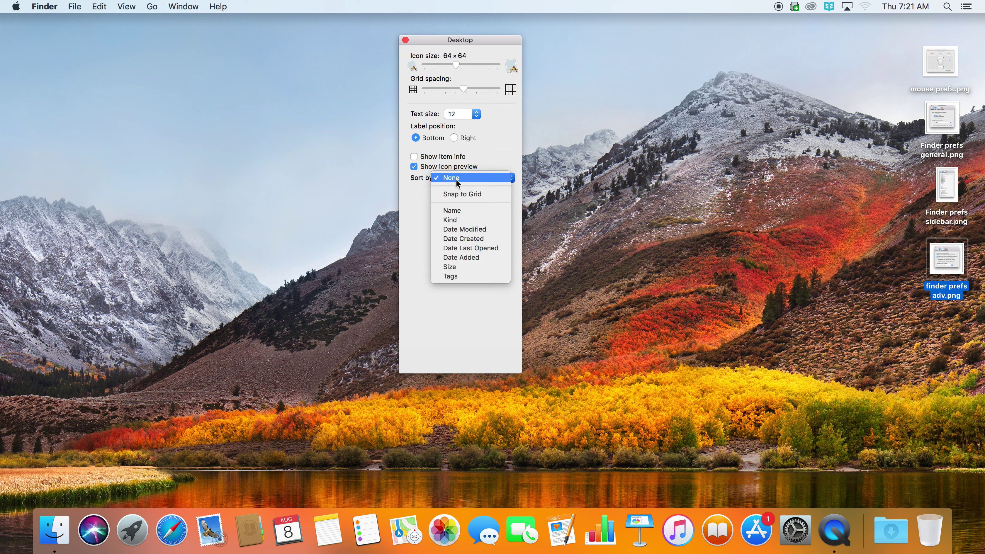
click(604, 161)
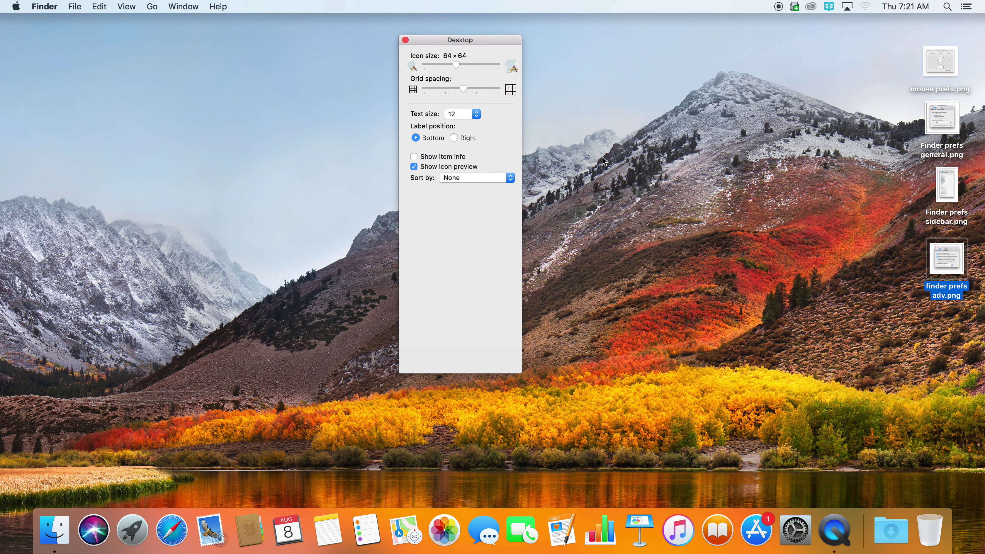
Clean up the desktop icons by Name.
right_click(694, 86)
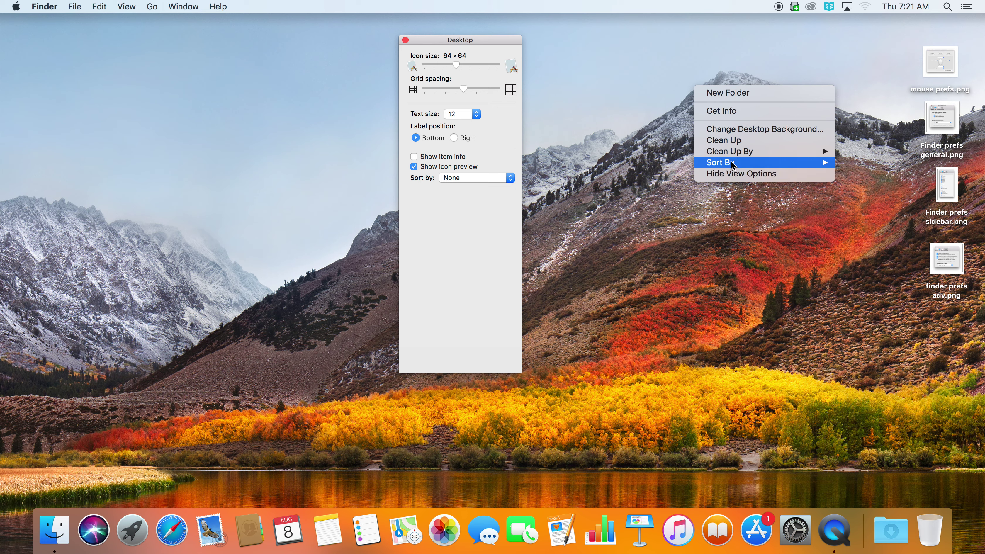
mouse_move(734, 155)
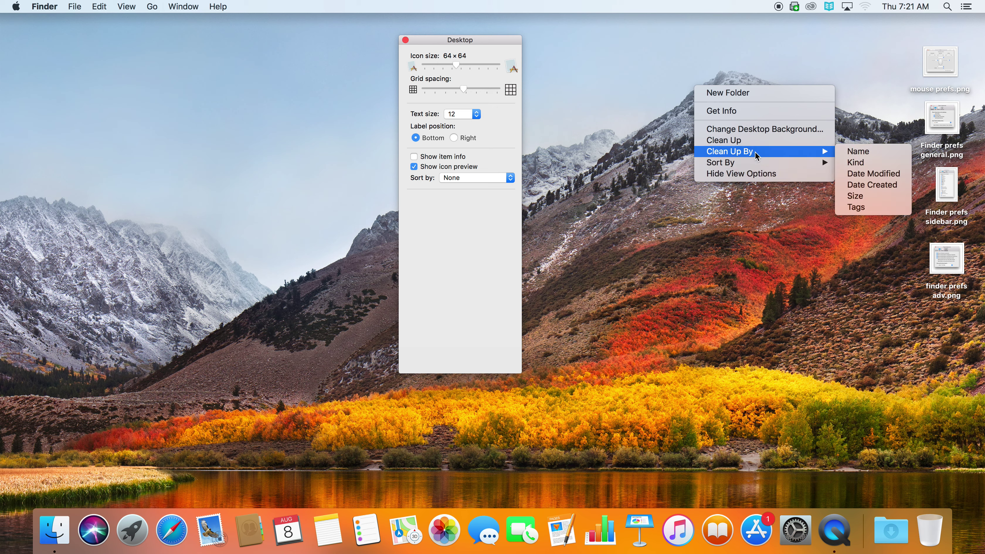
click(863, 152)
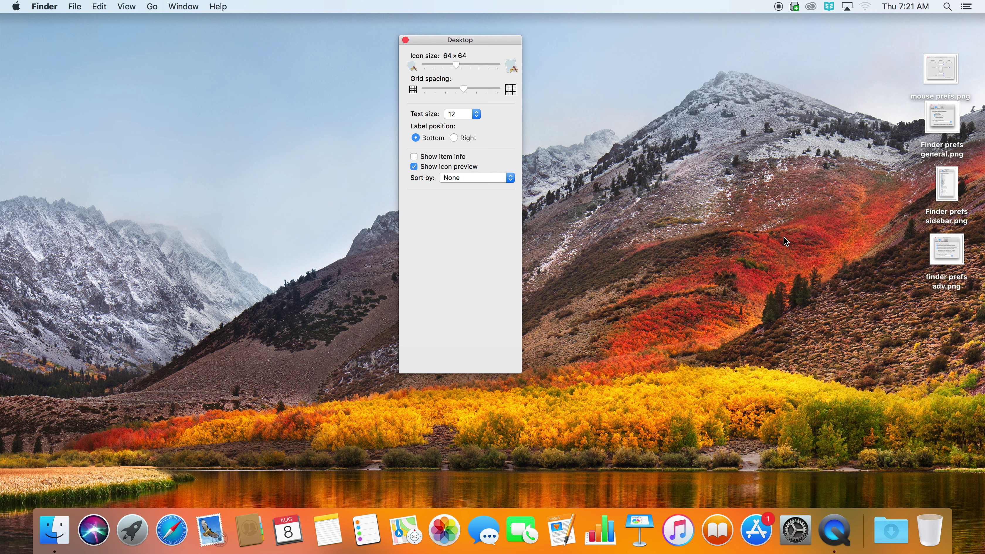
Clean up the desktop icons by Kind.
right_click(683, 94)
mouse_move(709, 158)
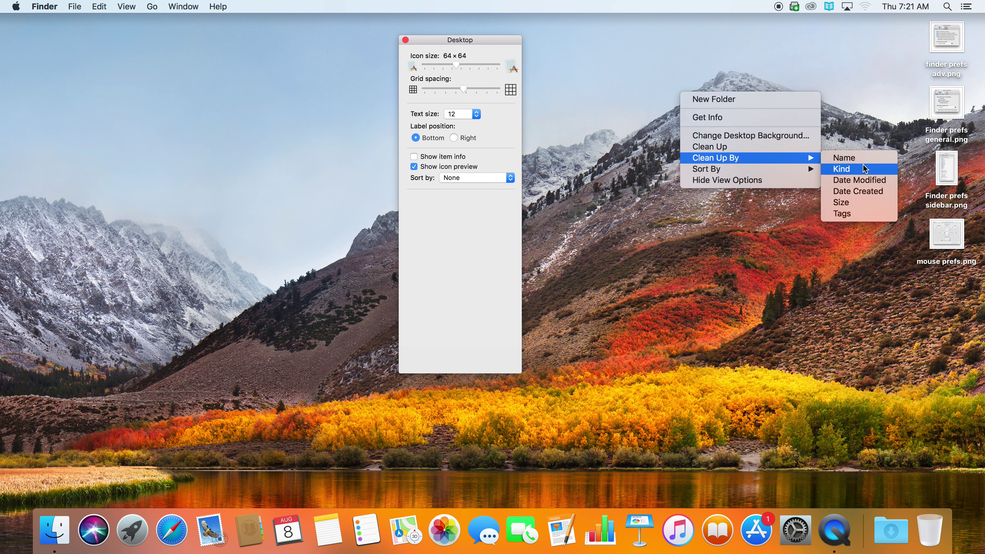
click(868, 171)
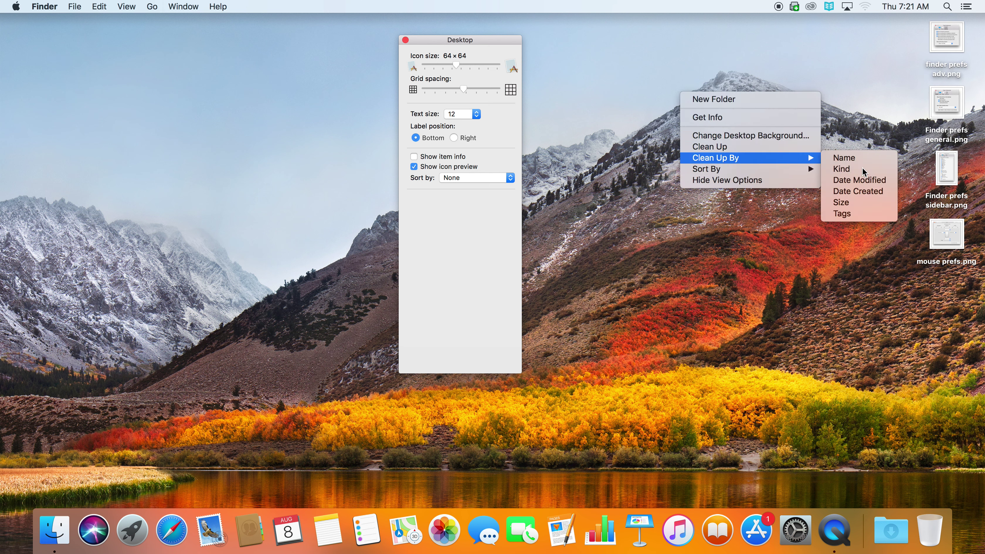
Clean up the desktop icons by Date Created.
right_click(650, 122)
mouse_move(706, 186)
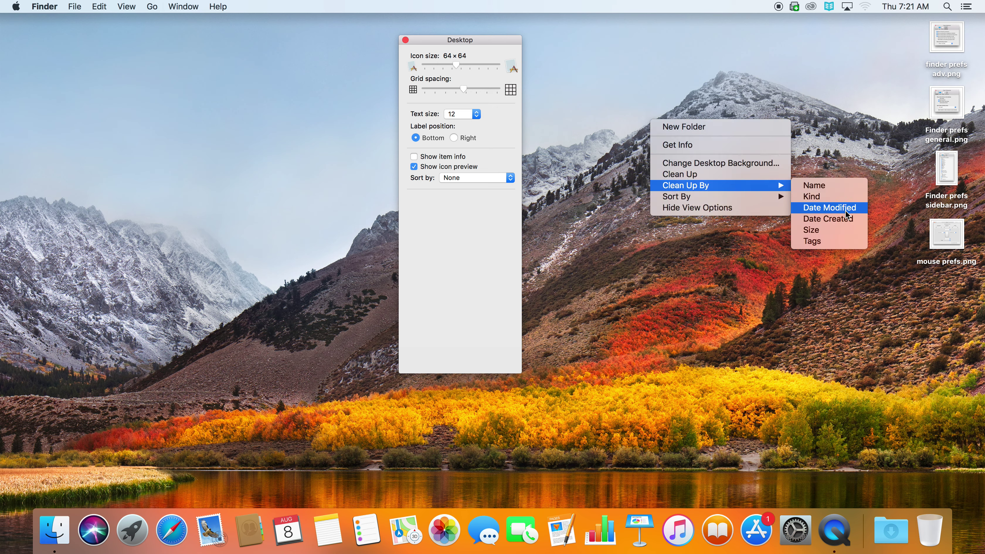
click(846, 218)
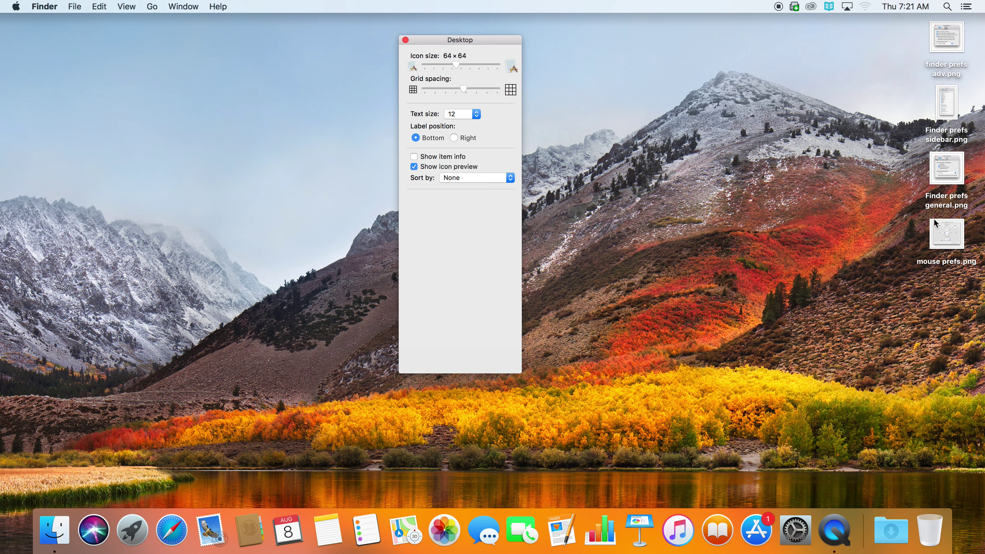
Run a plain Clean Up on the desktop icons and select the file Finder prefs general.png.
right_click(695, 131)
mouse_move(754, 210)
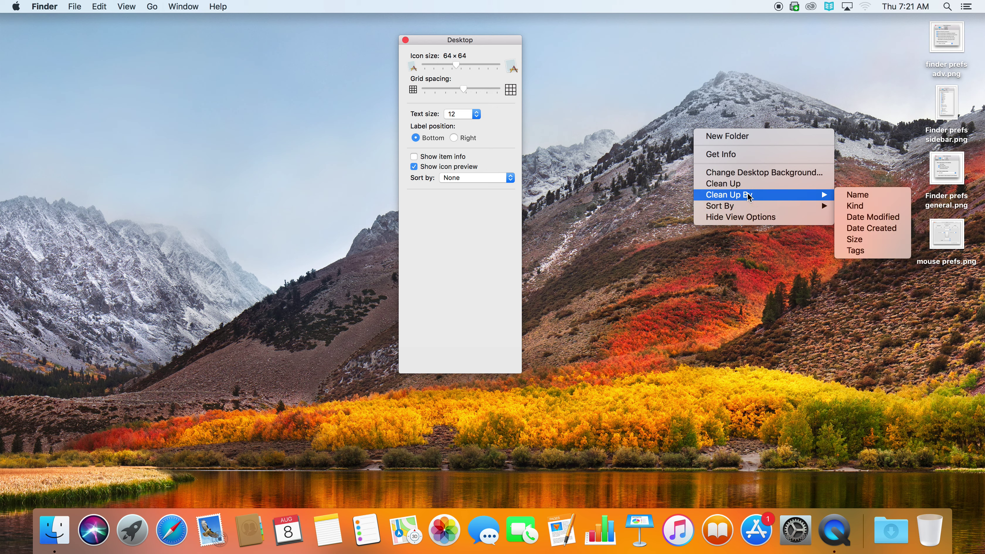
click(723, 184)
click(946, 235)
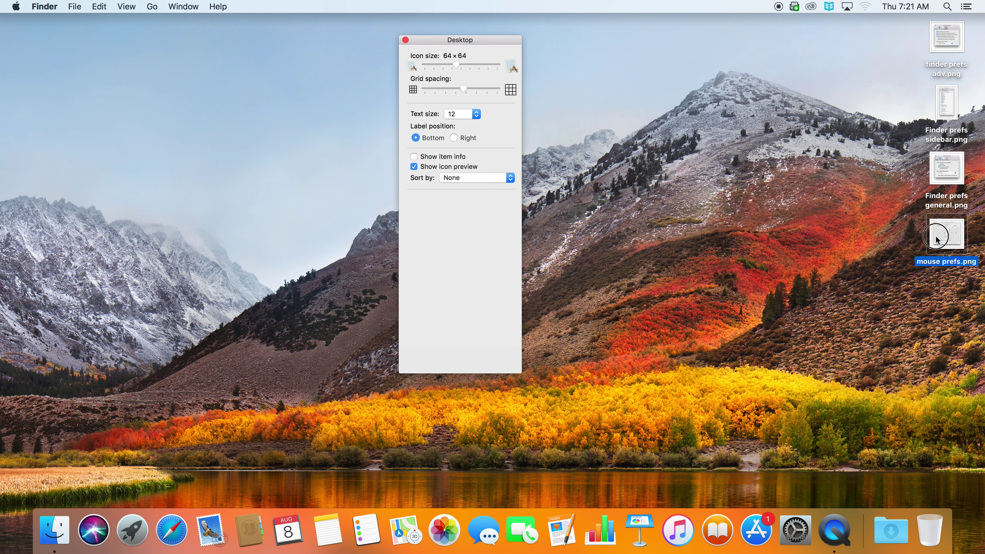
click(943, 157)
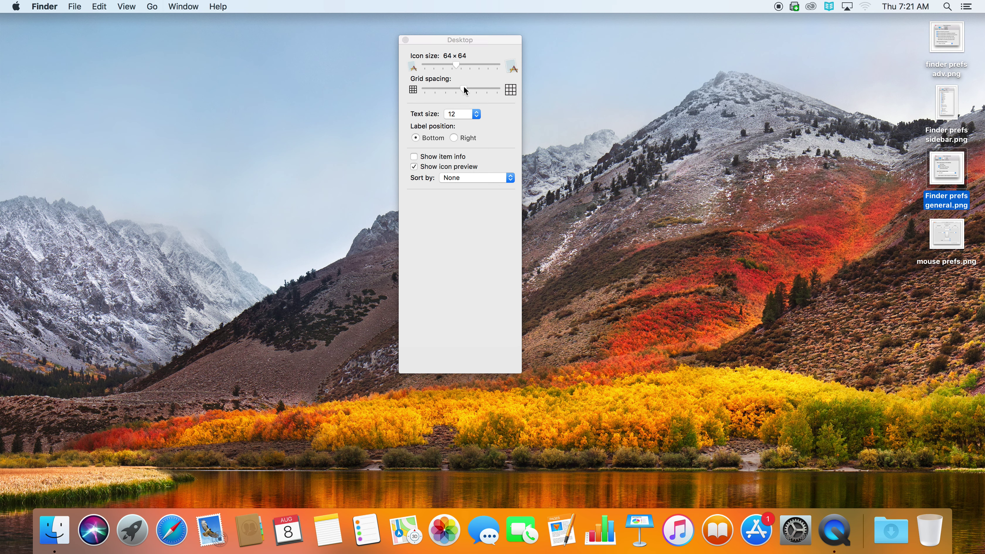
Increase the desktop grid spacing slightly and shift the view options window up a little.
drag(466, 89, 468, 90)
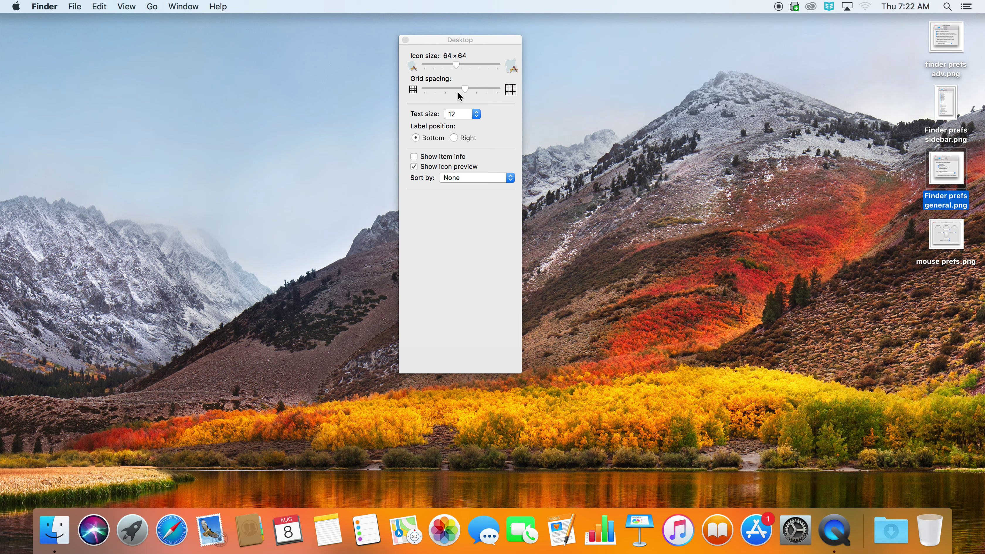
drag(464, 88, 467, 88)
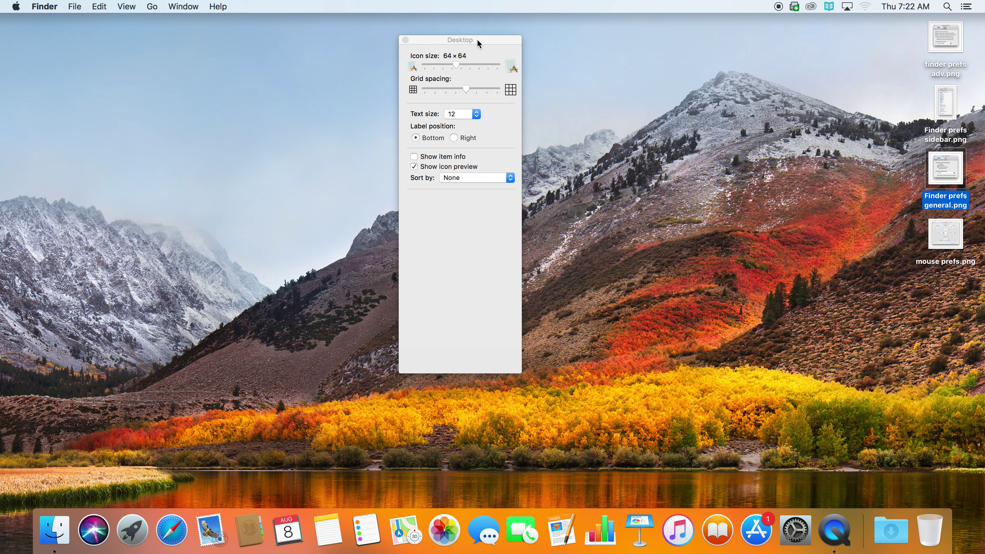
mouse_move(478, 41)
mouse_down()
mouse_move(469, 34)
mouse_move(475, 38)
mouse_up()
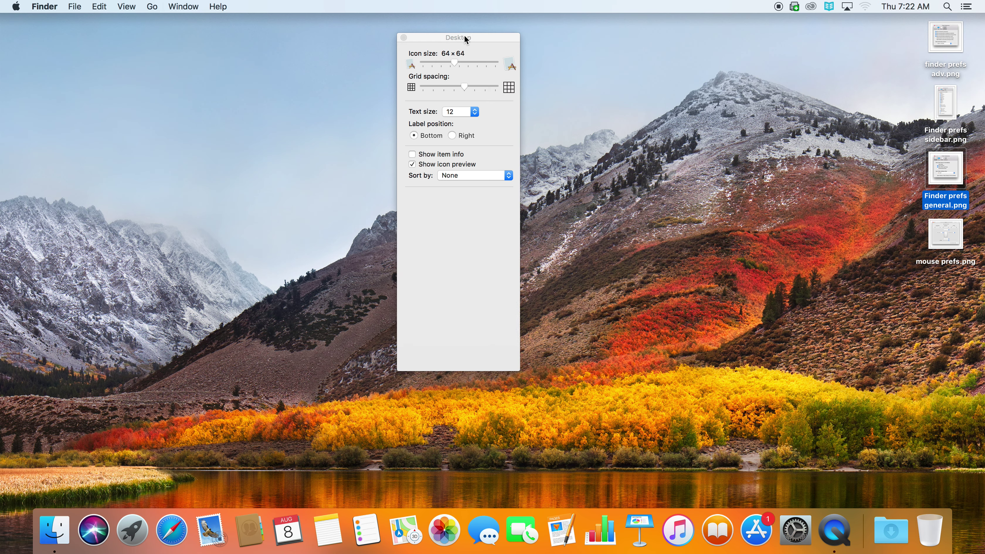
click(473, 36)
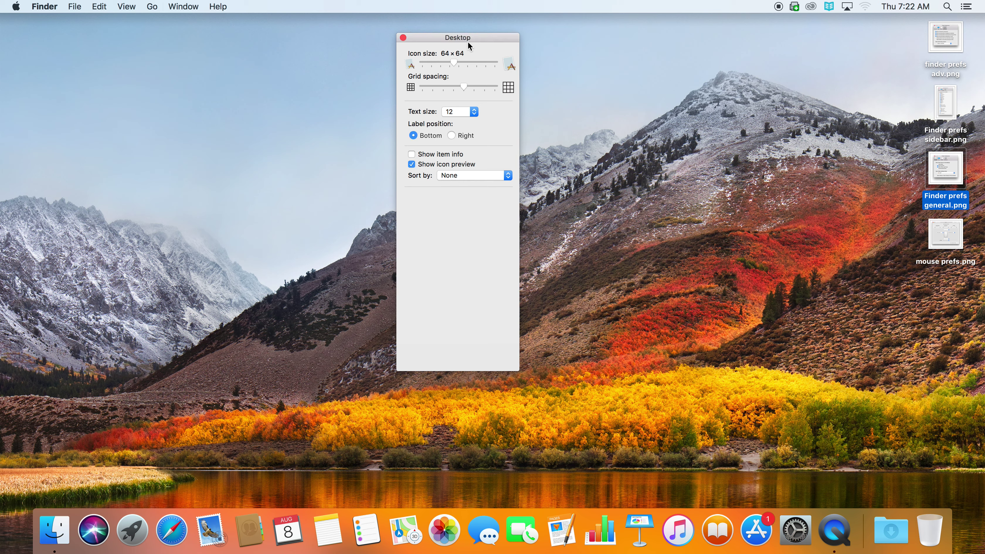
Try the Right label position for the desktop icons and set it back to Bottom.
click(451, 136)
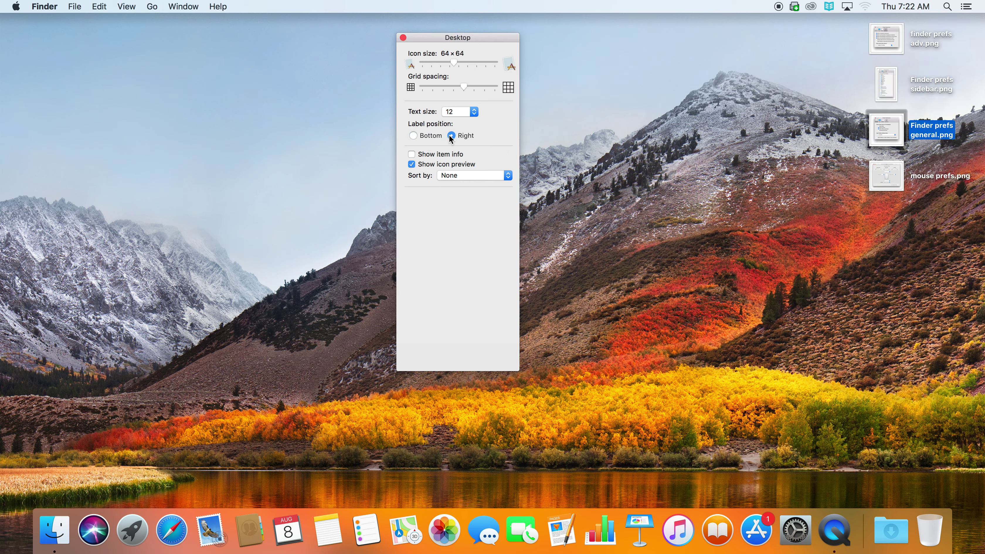
click(413, 135)
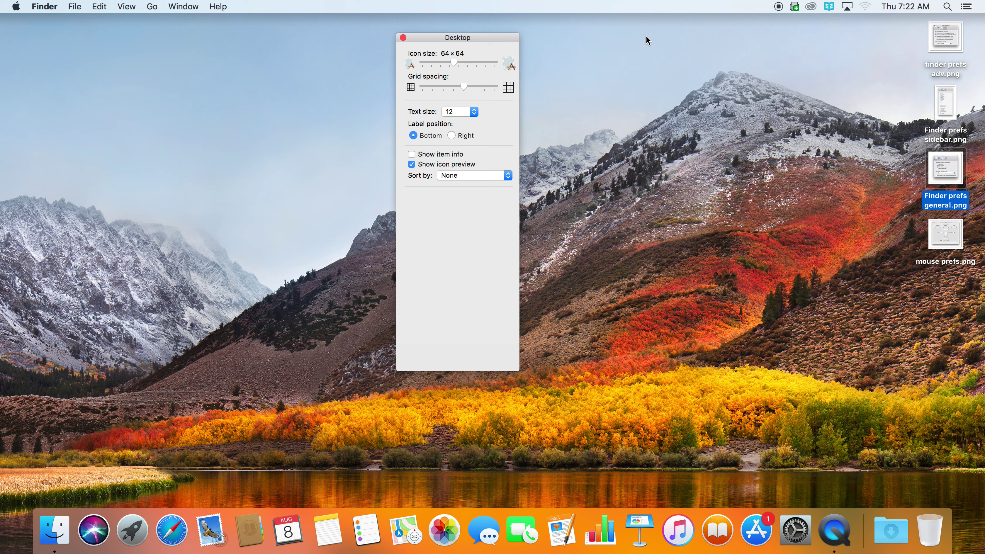
Switch the desktop sort order to Snap to Grid and set it back to None.
click(472, 172)
click(470, 188)
click(470, 177)
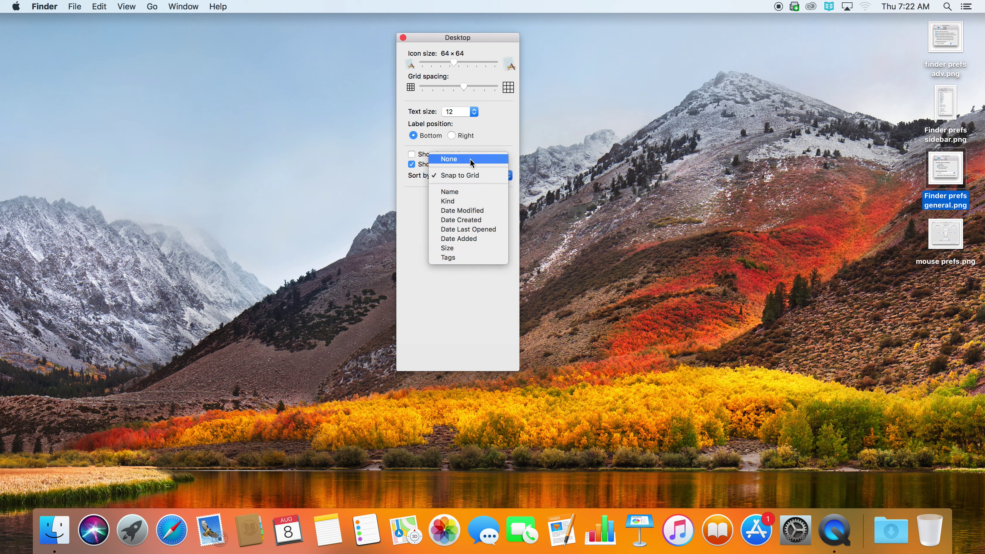
click(472, 162)
Move the four PNG icons on the desktop freely on top of each other into one overlapping pile.
drag(946, 179, 921, 144)
drag(946, 227, 955, 134)
drag(949, 43, 938, 102)
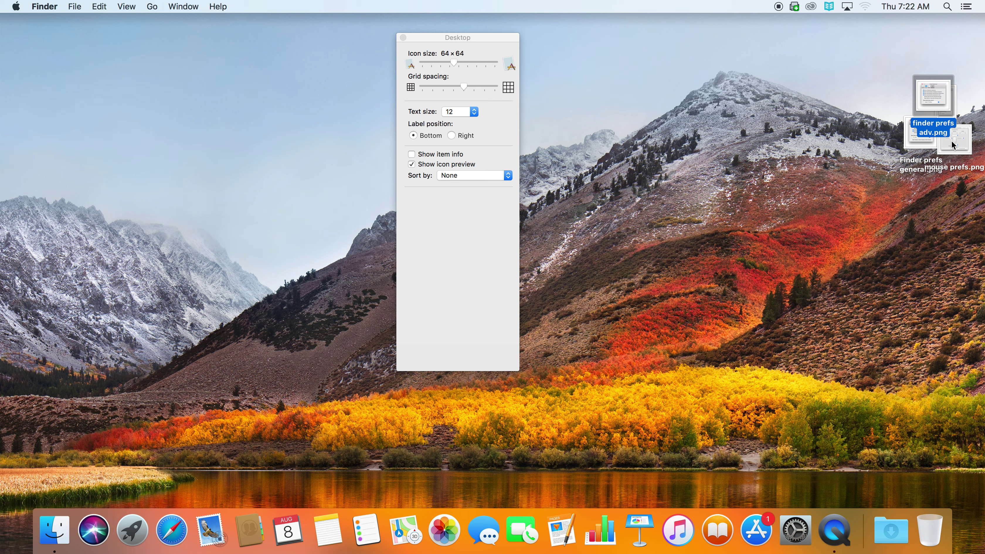
drag(953, 147, 934, 119)
drag(923, 153, 933, 126)
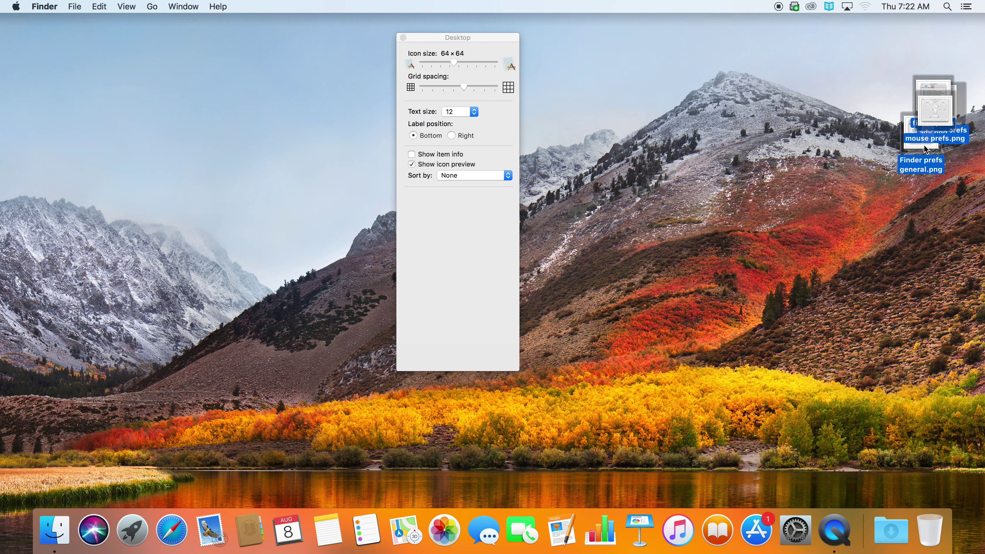
click(860, 148)
drag(913, 164, 925, 138)
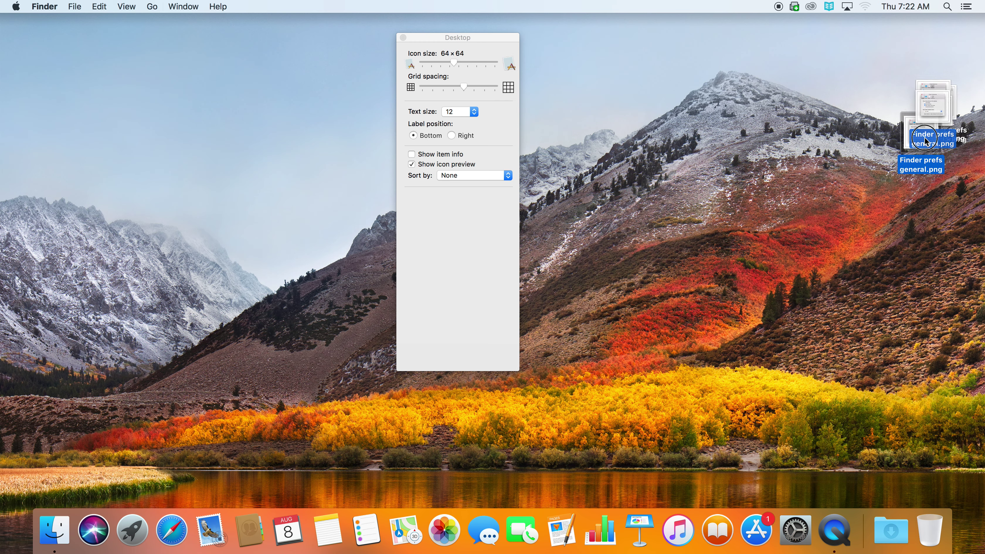
click(858, 143)
Set the desktop sort order to Snap to Grid and move the piled icons apart onto separate grid positions.
click(484, 175)
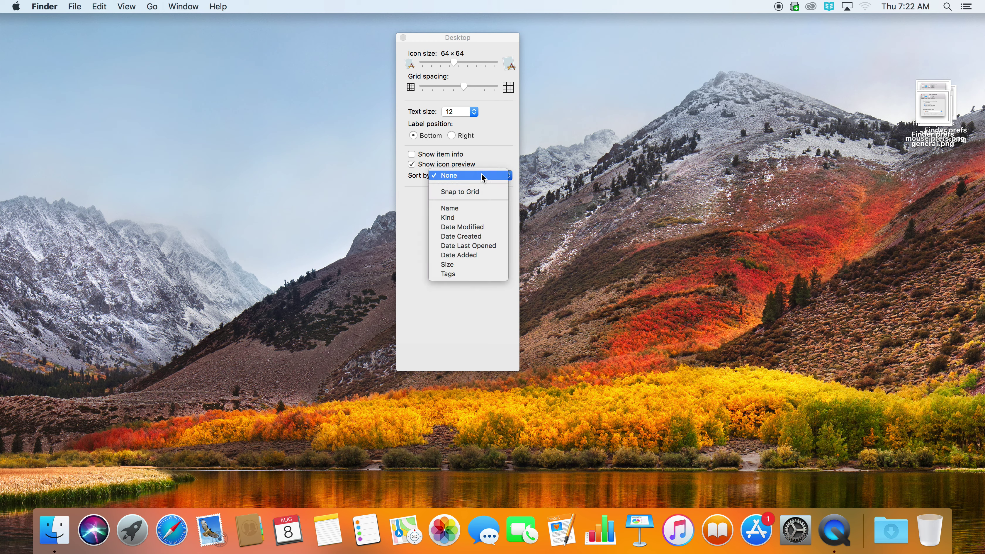
click(482, 191)
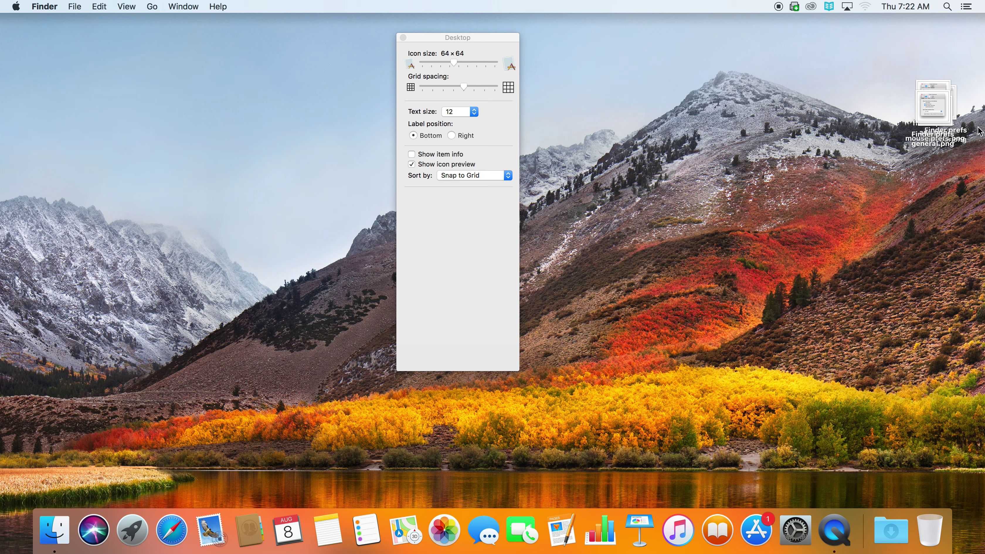
drag(902, 68, 954, 148)
drag(942, 106, 719, 81)
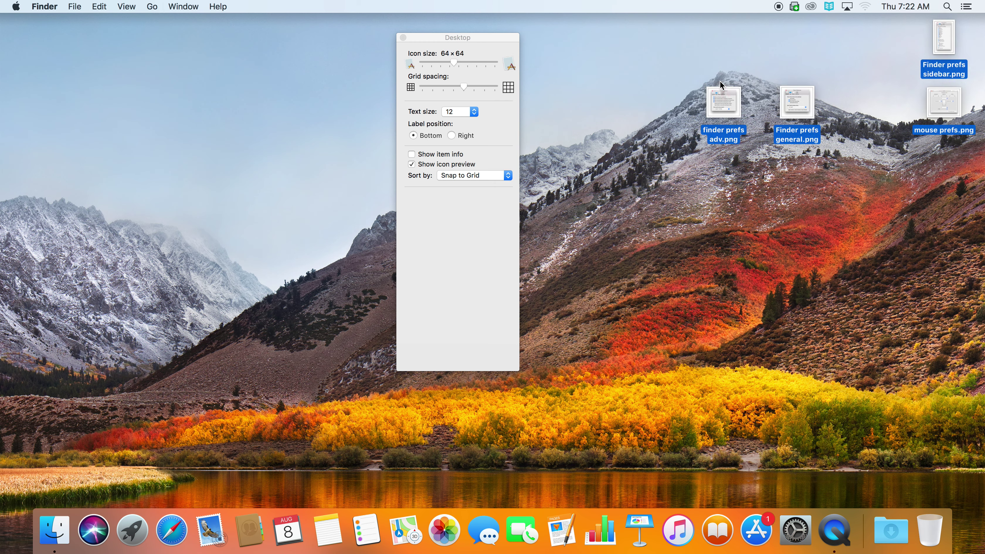
drag(794, 103, 869, 97)
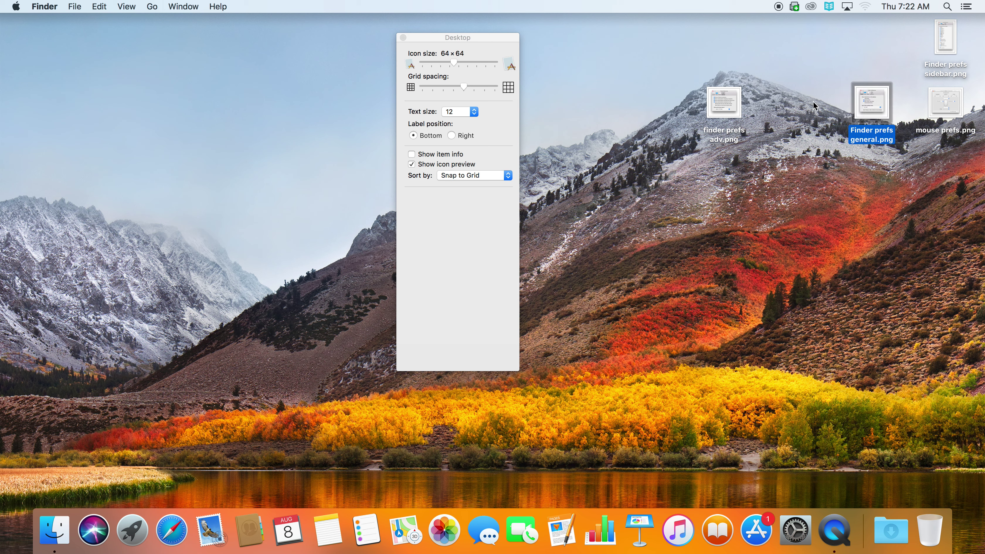
Set the desktop grid spacing to its maximum and move the PNG icons to new positions on the wide grid.
drag(468, 86, 520, 84)
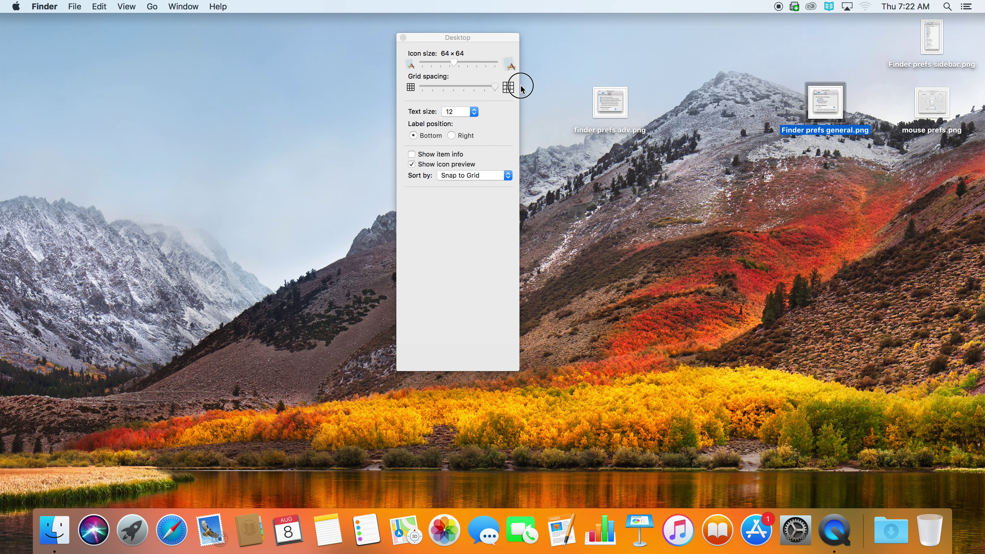
drag(825, 103, 791, 126)
drag(946, 113, 942, 176)
drag(943, 39, 881, 74)
drag(597, 57, 981, 257)
drag(916, 166, 907, 190)
click(753, 146)
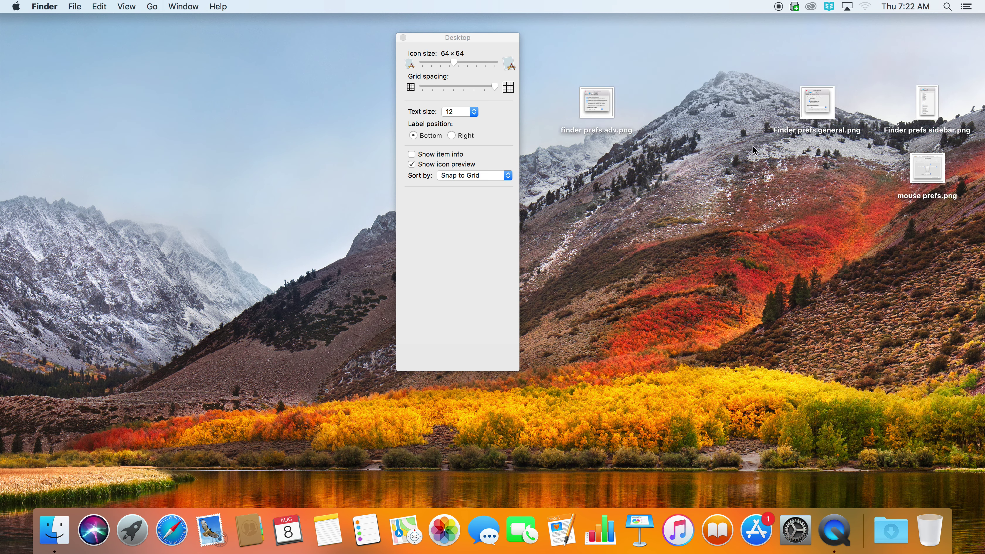
Reduce the desktop grid spacing to its minimum and move all four PNG icons together one grid position inward.
drag(493, 88, 399, 86)
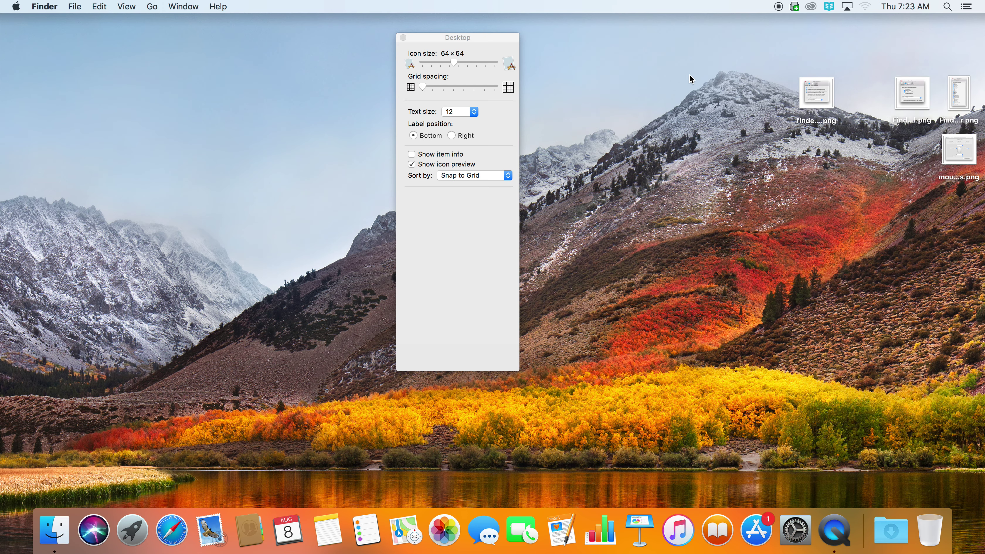
drag(694, 71, 955, 163)
drag(953, 146, 920, 165)
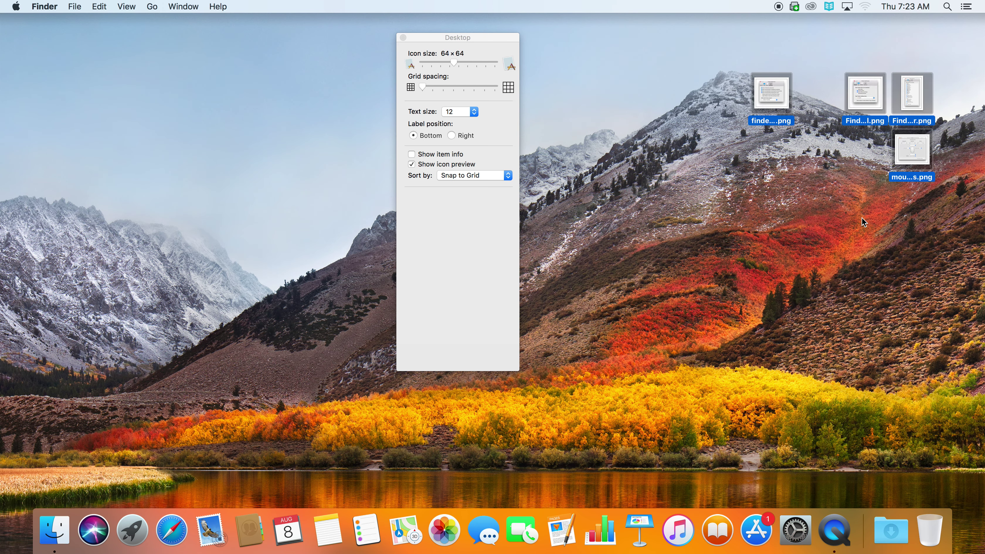
Return the grid spacing to a middle setting and move finder prefs adv.png closer to the other icons.
drag(426, 90, 465, 93)
click(685, 234)
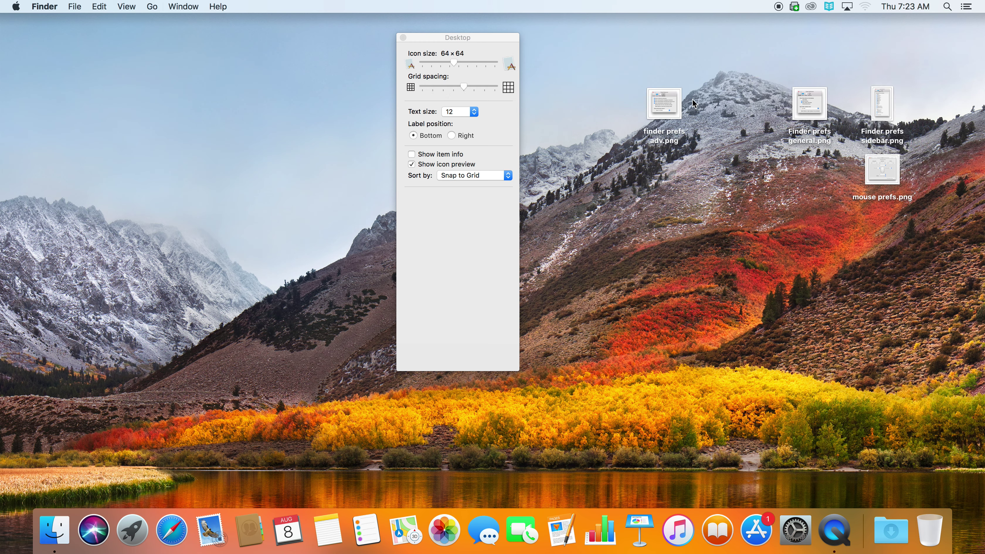
drag(677, 103, 737, 103)
Clean up the desktop icons by date created.
right_click(706, 178)
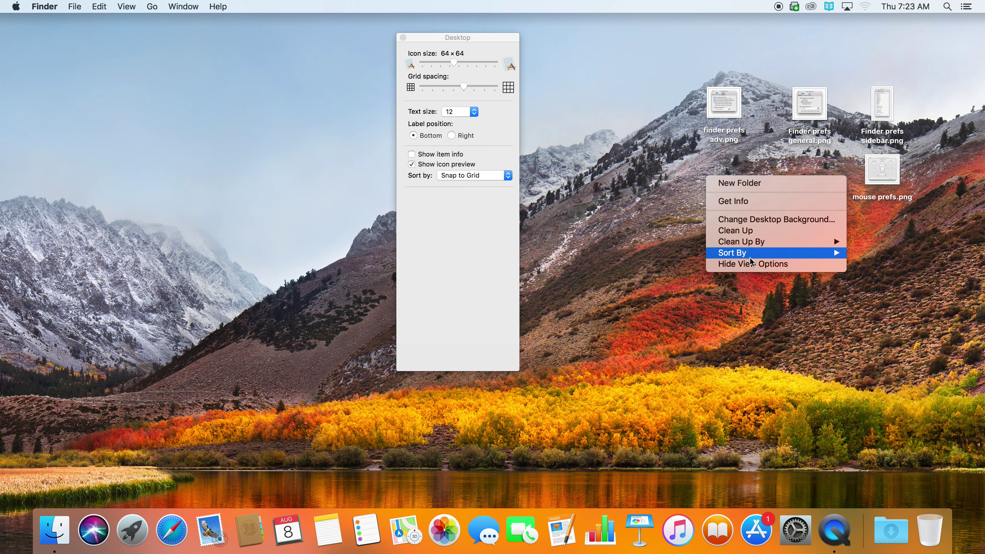
mouse_move(782, 243)
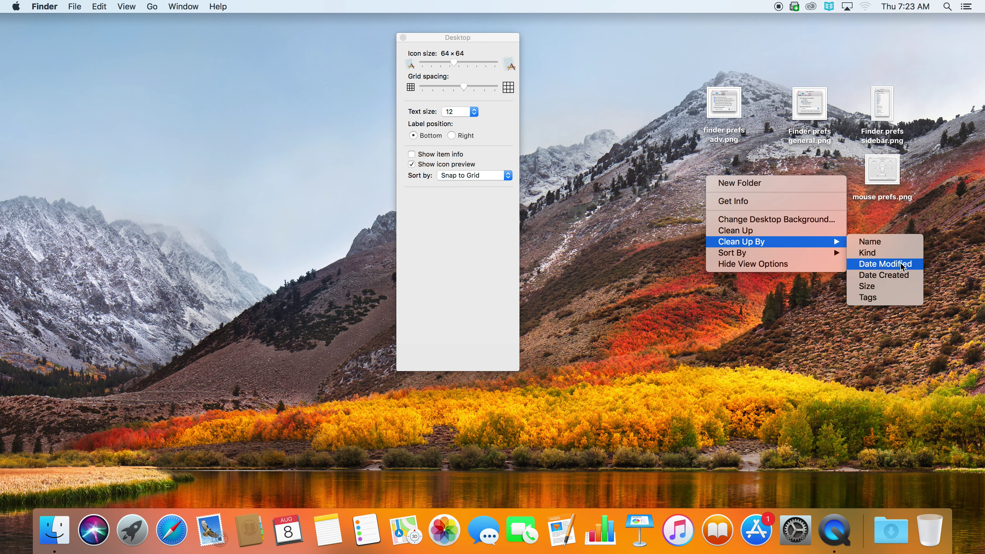
click(904, 279)
right_click(750, 219)
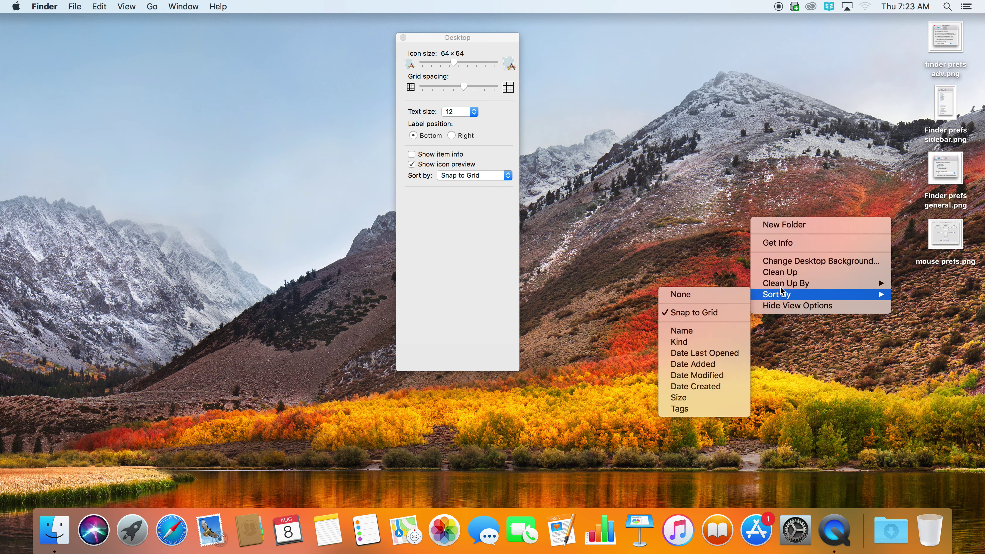
click(747, 151)
right_click(746, 150)
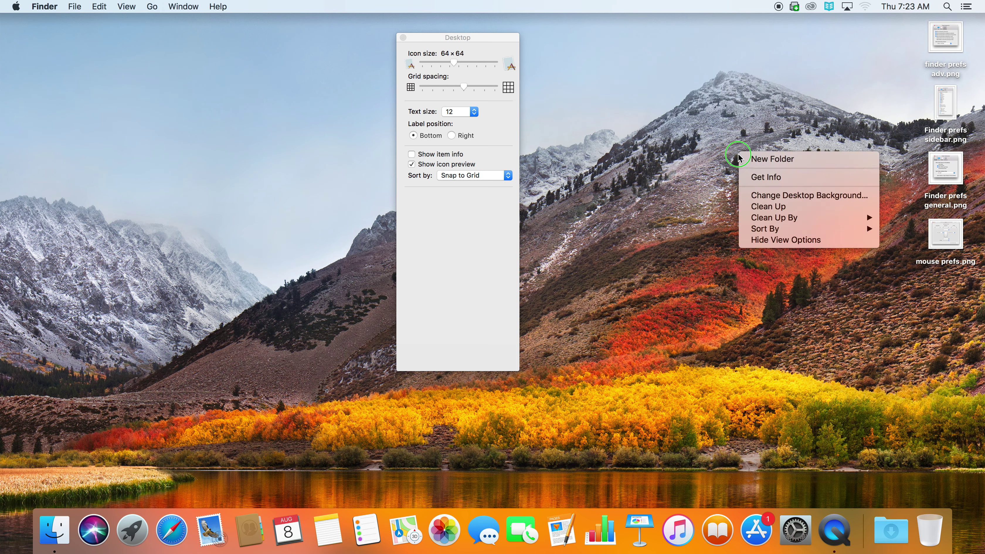
mouse_move(770, 219)
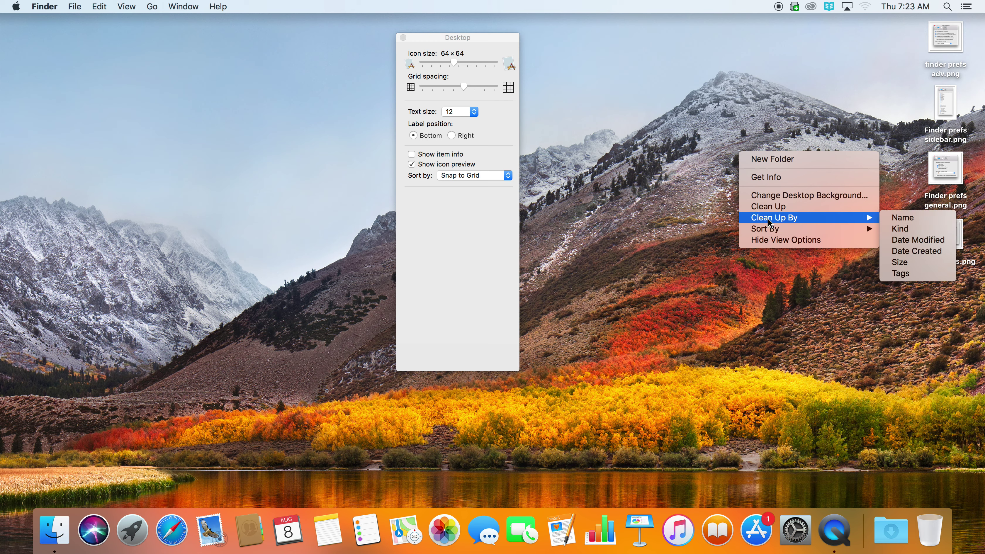
click(624, 154)
Move Finder prefs sidebar.png and Finder prefs general.png one grid position inward, and set the desktop sort order to Date Created.
drag(942, 104, 838, 102)
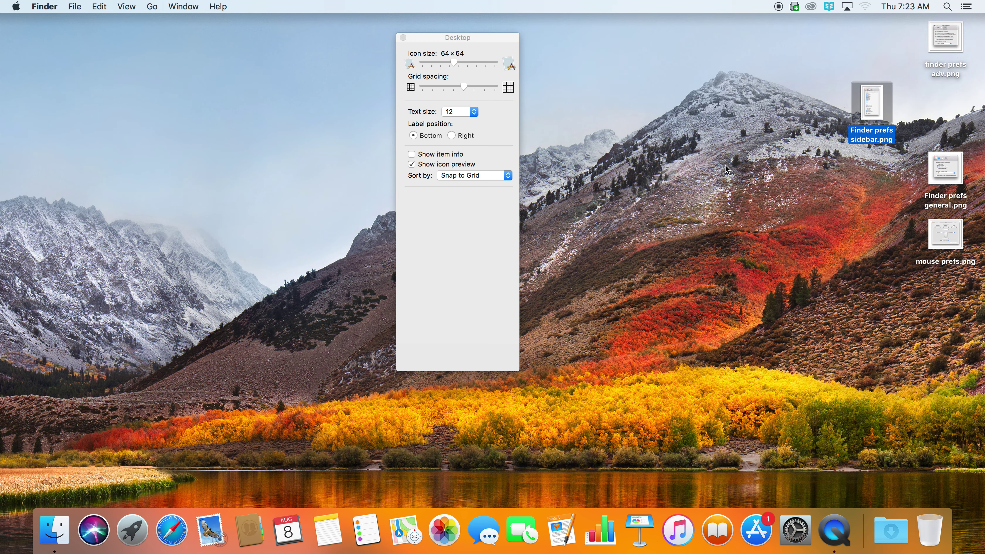
drag(933, 169, 859, 170)
right_click(694, 146)
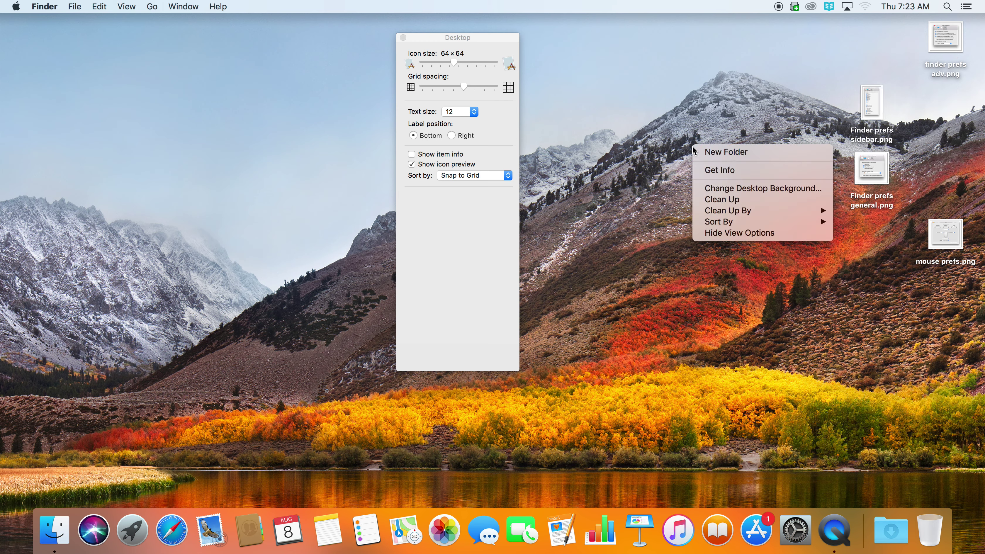
mouse_move(709, 223)
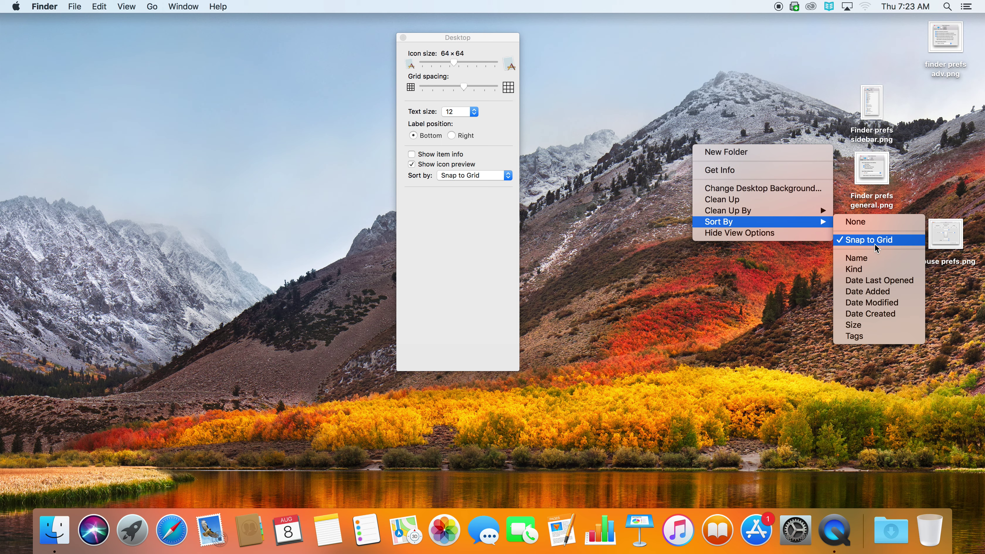
click(877, 315)
Try to move each of the four PNG icons out of the column sorted by date created.
drag(949, 111, 827, 94)
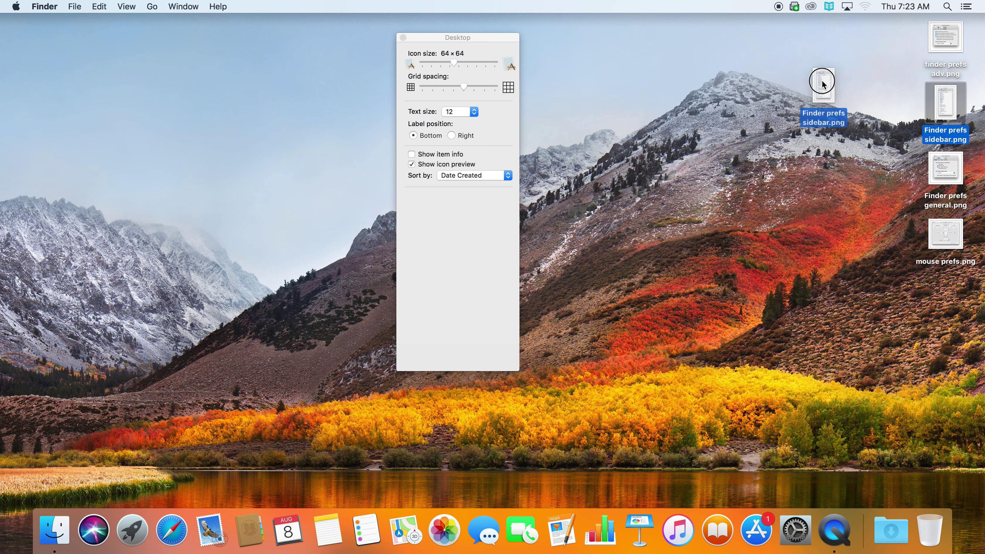
drag(949, 171, 772, 194)
drag(947, 233, 857, 236)
mouse_move(947, 38)
mouse_down()
mouse_move(913, 45)
mouse_move(936, 38)
mouse_up()
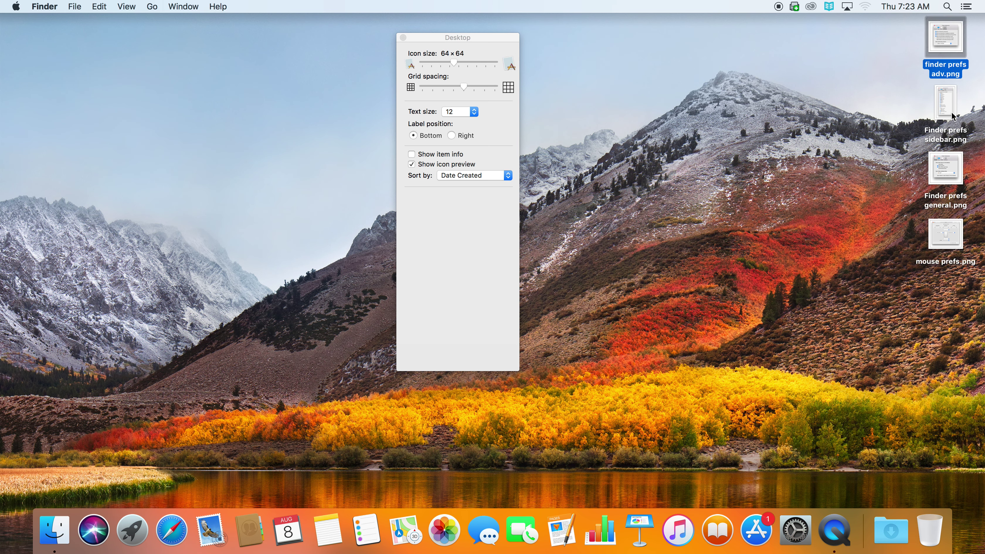
drag(955, 110, 926, 105)
click(947, 170)
drag(946, 167, 889, 164)
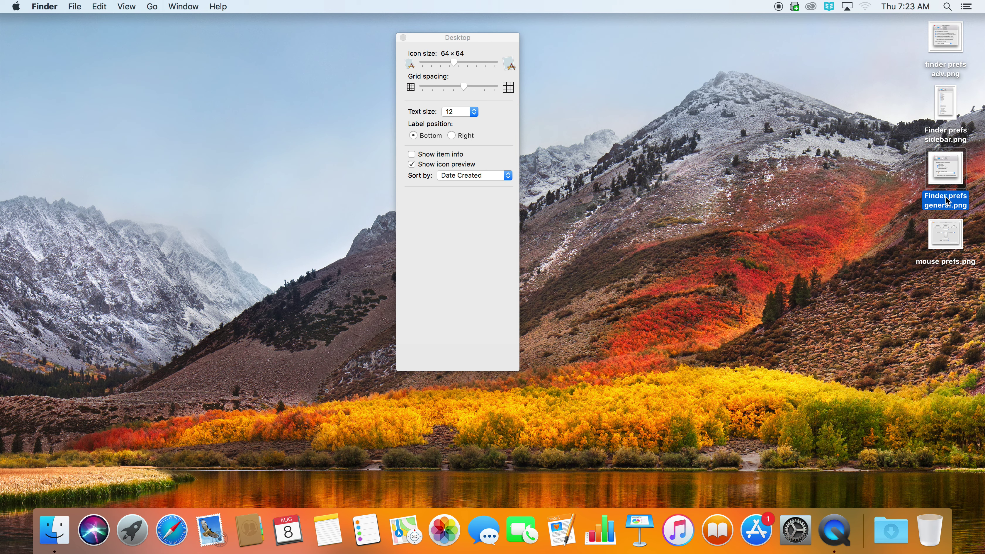
drag(949, 230, 868, 214)
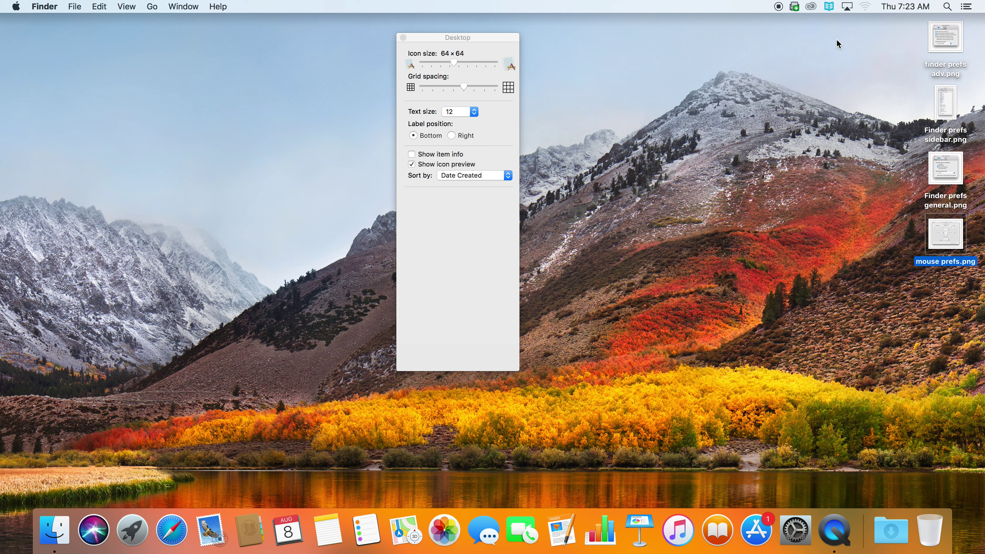
Set the desktop sort order back to Snap to Grid.
right_click(785, 97)
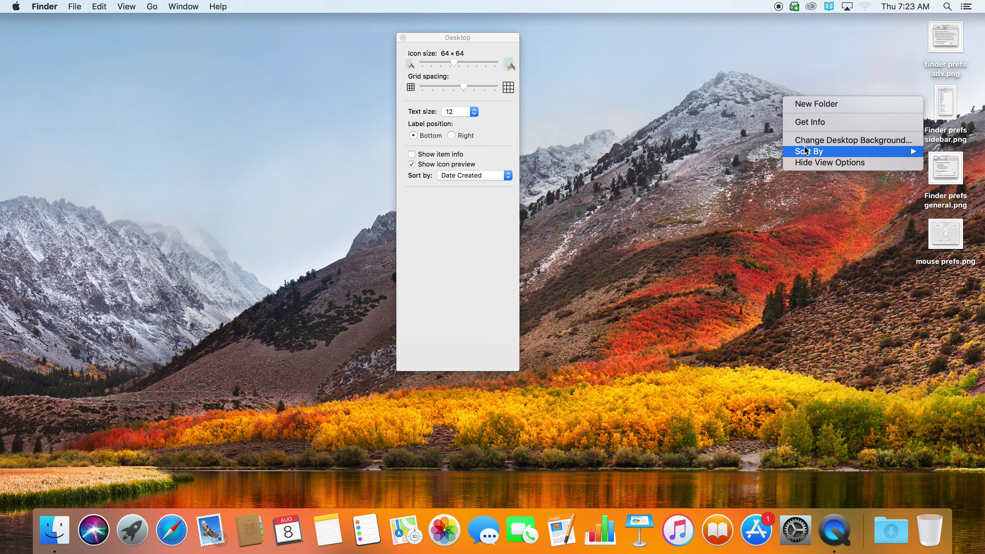
mouse_move(806, 147)
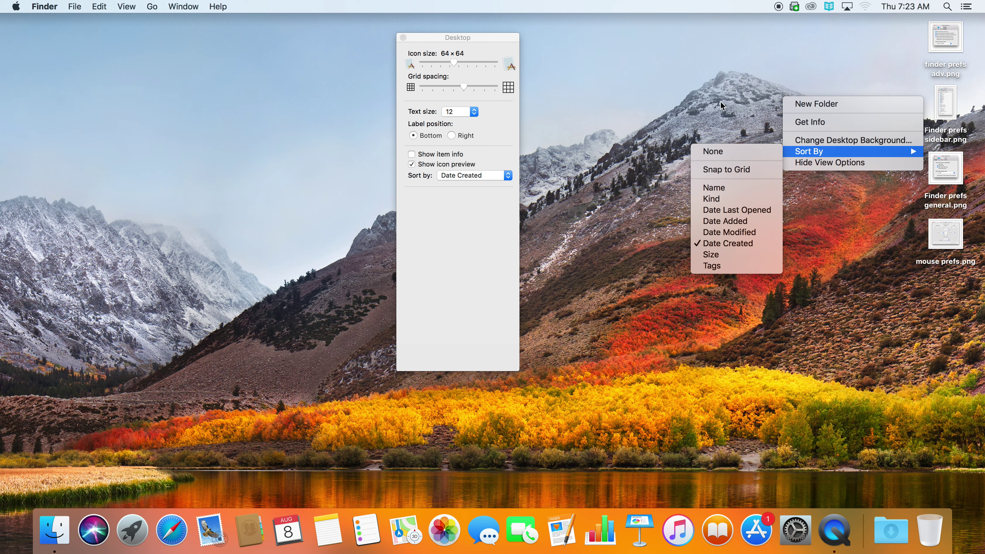
right_click(692, 89)
right_click(653, 97)
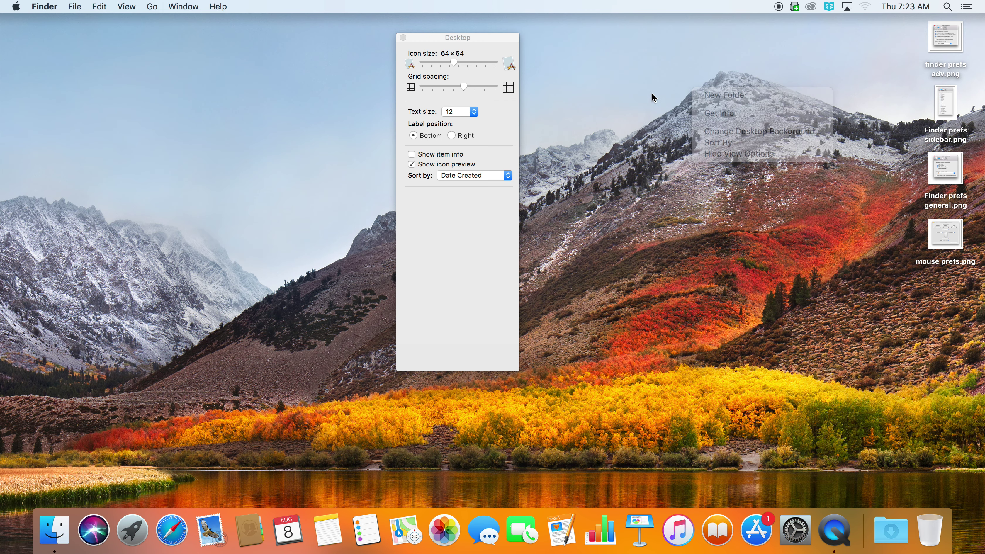
mouse_move(675, 154)
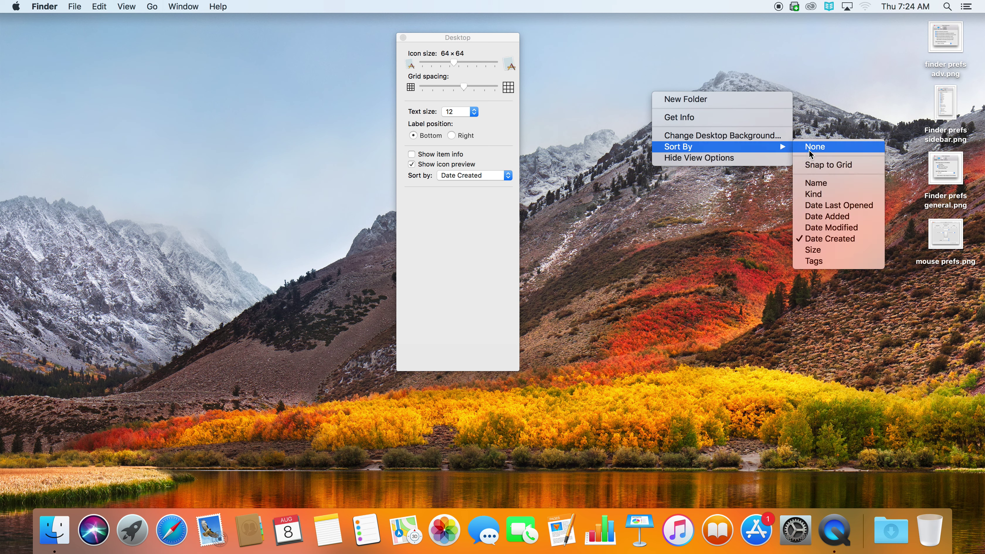
click(814, 165)
Compare the criteria offered for cleaning up and for sorting the desktop icons.
right_click(764, 153)
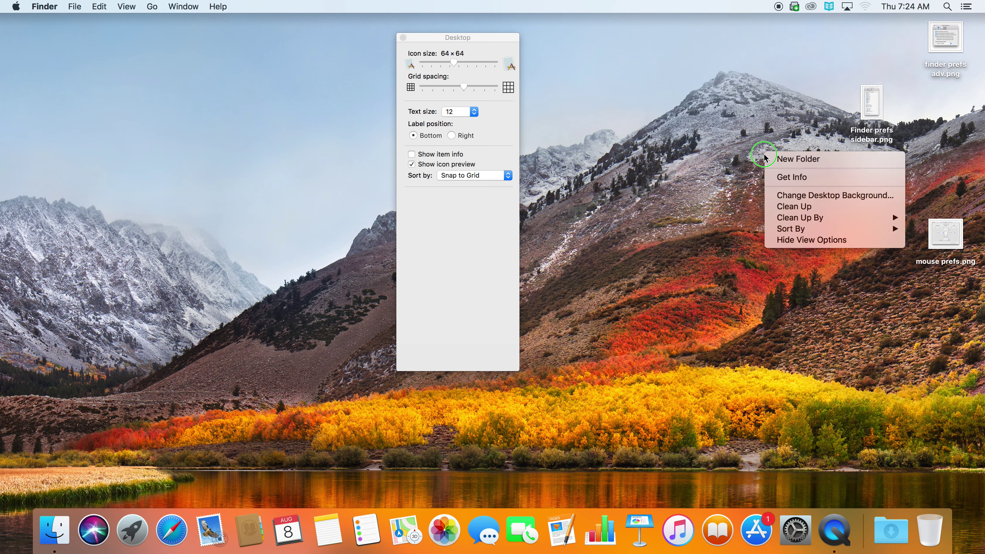
mouse_move(782, 220)
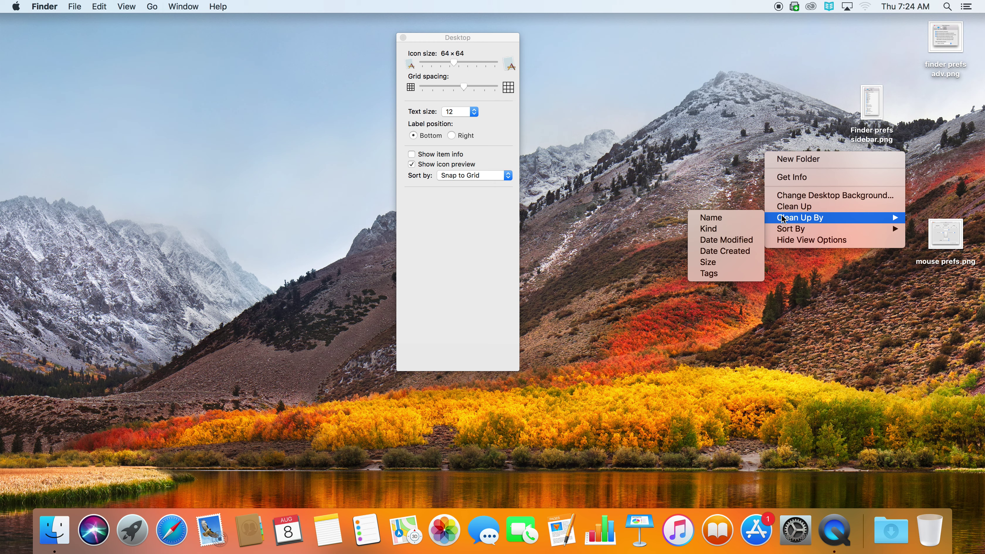
mouse_move(788, 231)
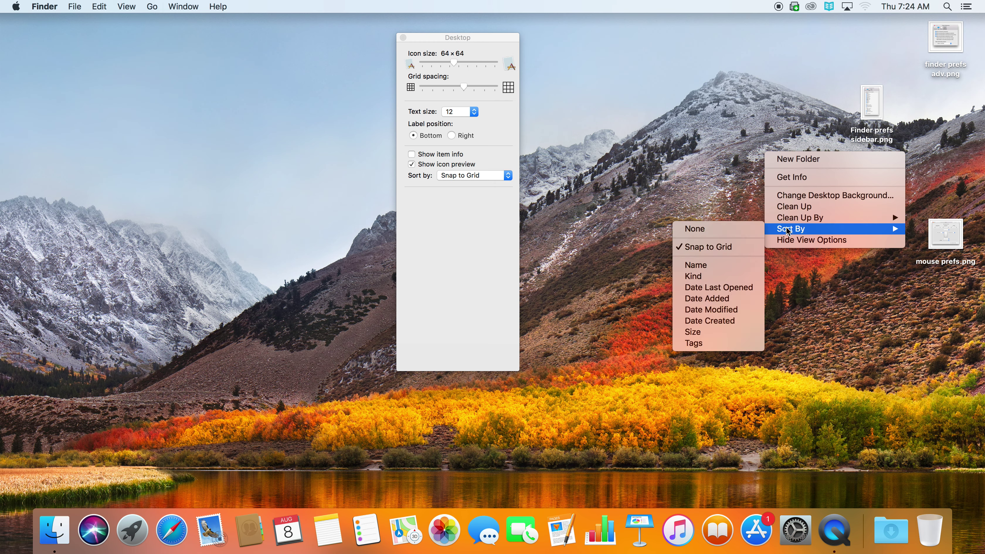
click(653, 154)
click(494, 178)
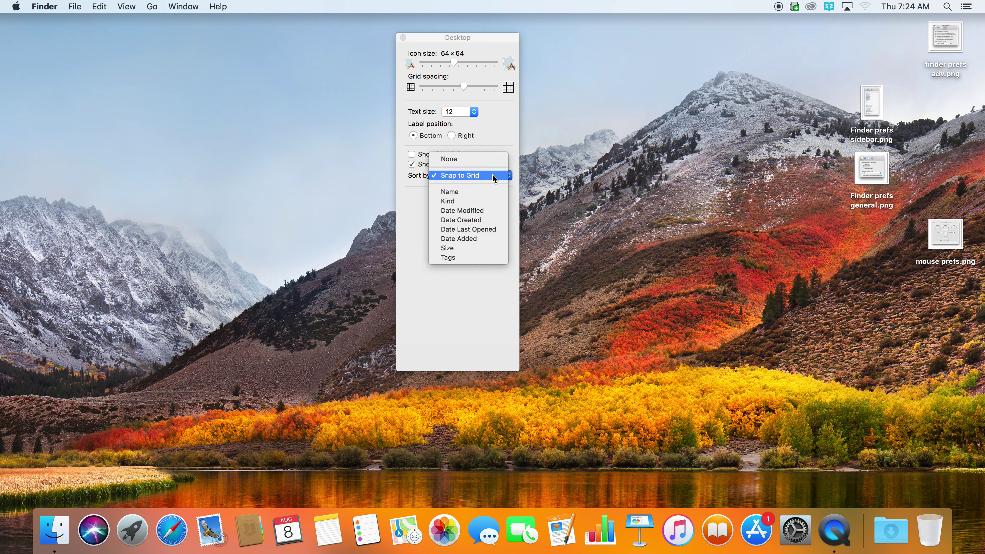
click(645, 154)
Sort the desktop icons by Name, and return the sort order to Snap to Grid.
right_click(647, 148)
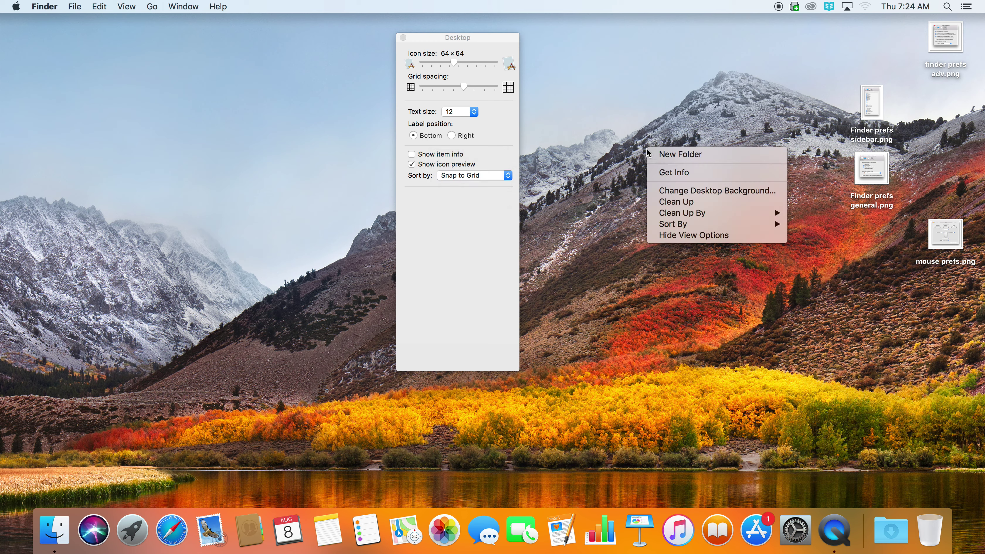
mouse_move(682, 223)
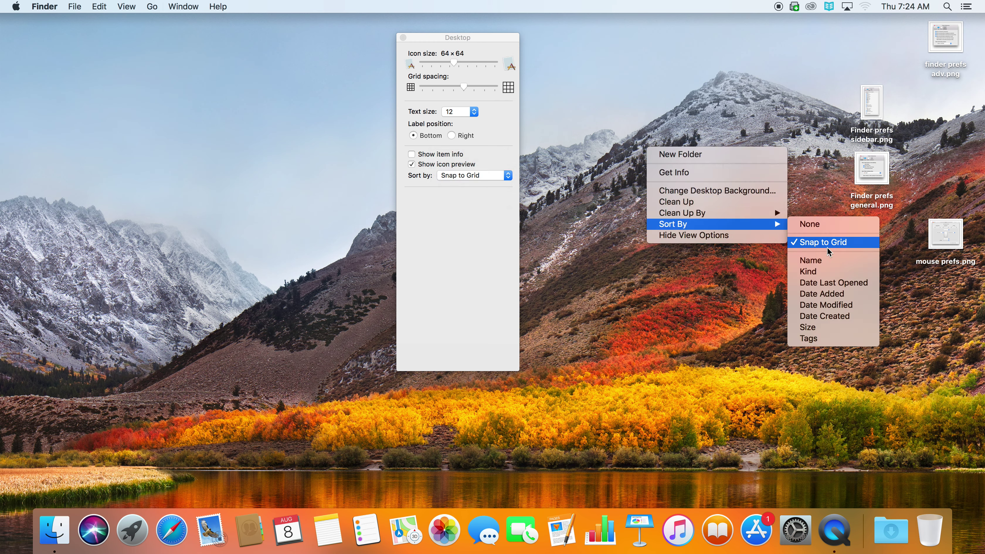
click(834, 263)
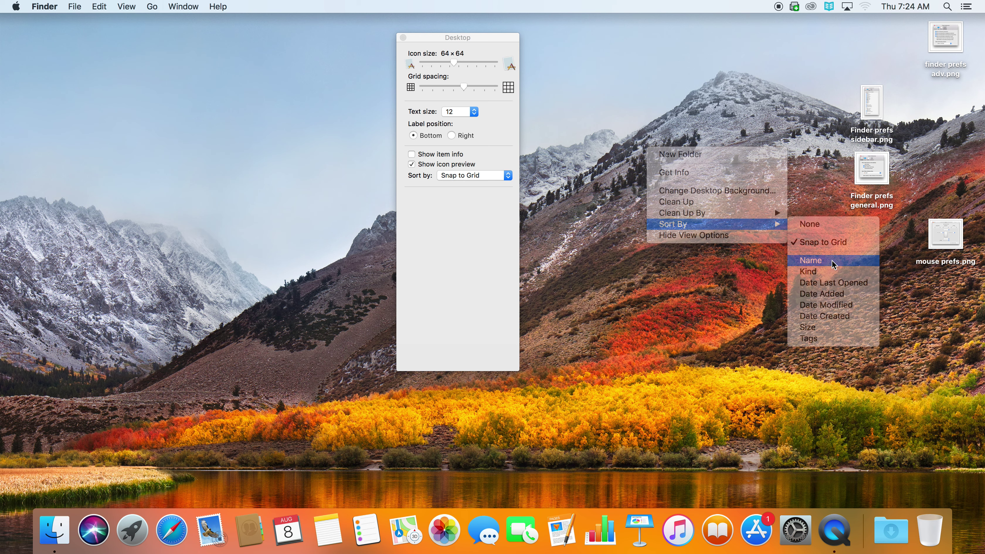
click(451, 175)
click(463, 158)
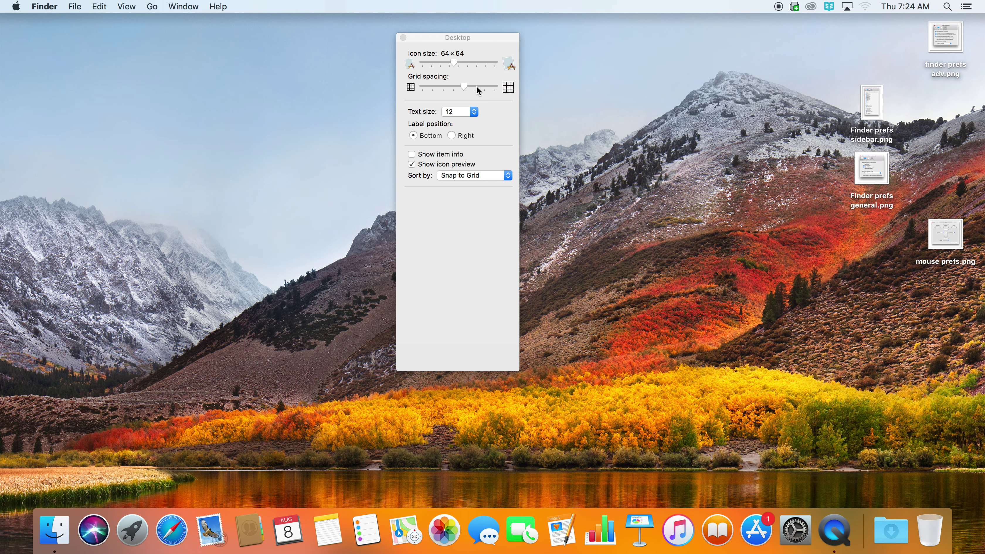
Move the Desktop view options window slightly, set the icon text size to 16, and return it to 12.
drag(473, 35, 477, 42)
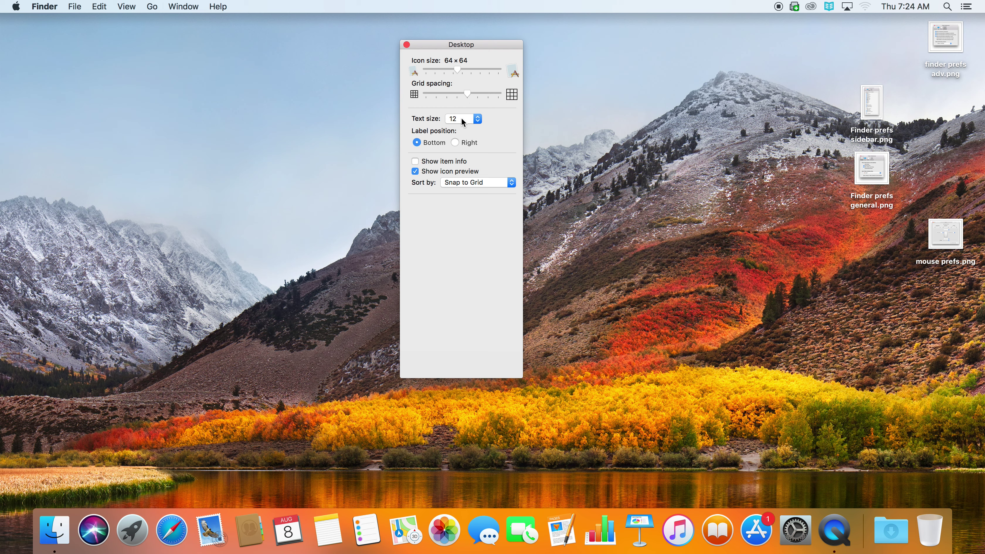
drag(461, 118, 468, 158)
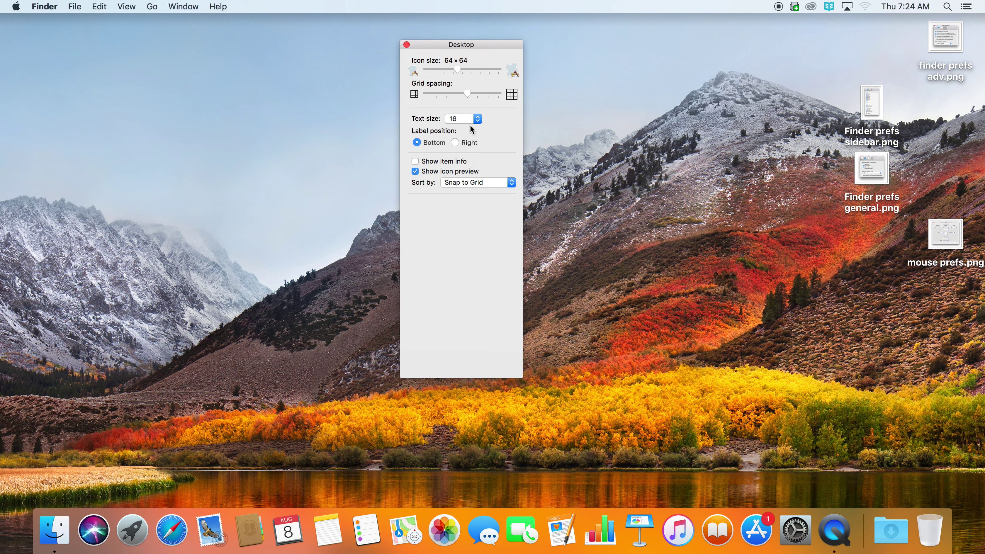
click(471, 120)
click(466, 81)
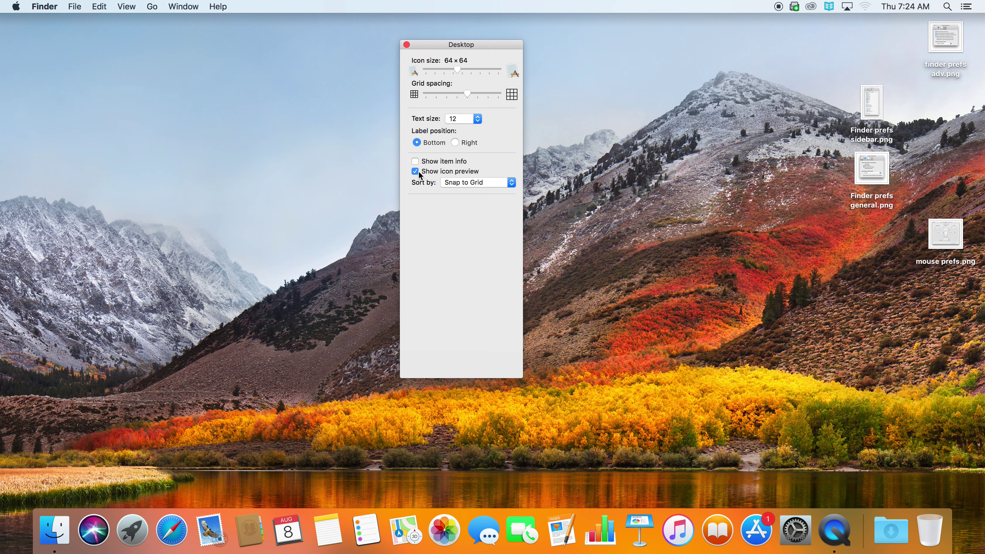
Toggle the item info on and off, and switch the icon previews off and back on.
click(434, 163)
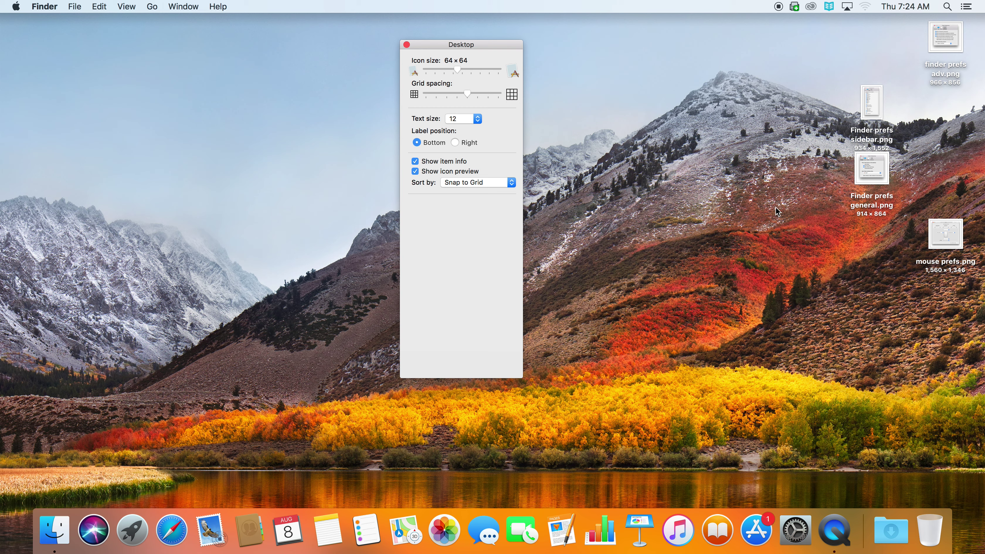
click(436, 162)
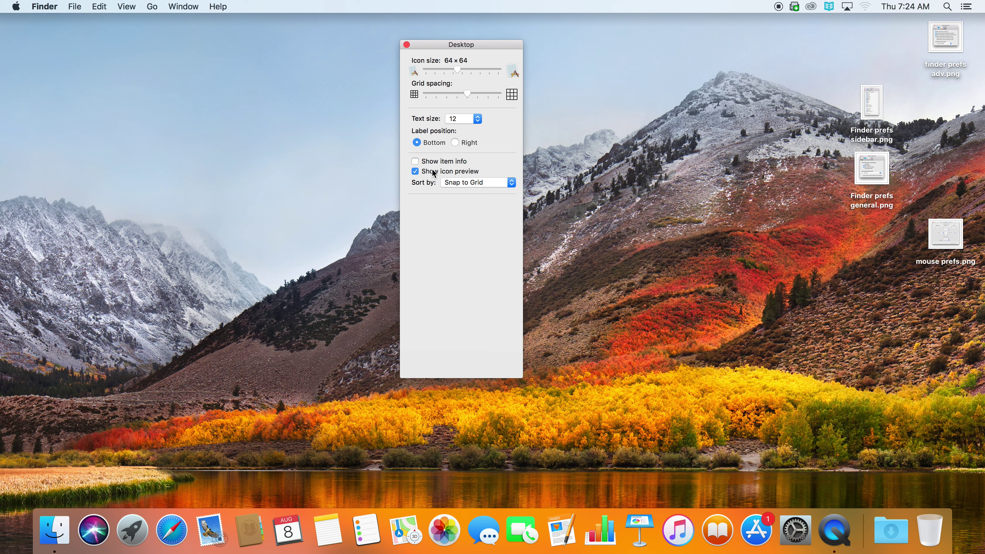
click(429, 172)
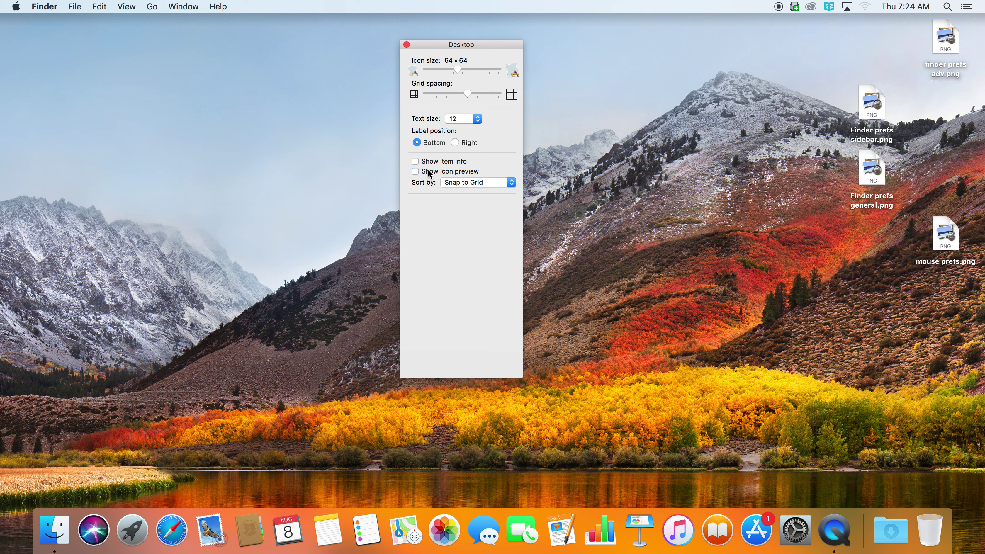
click(430, 173)
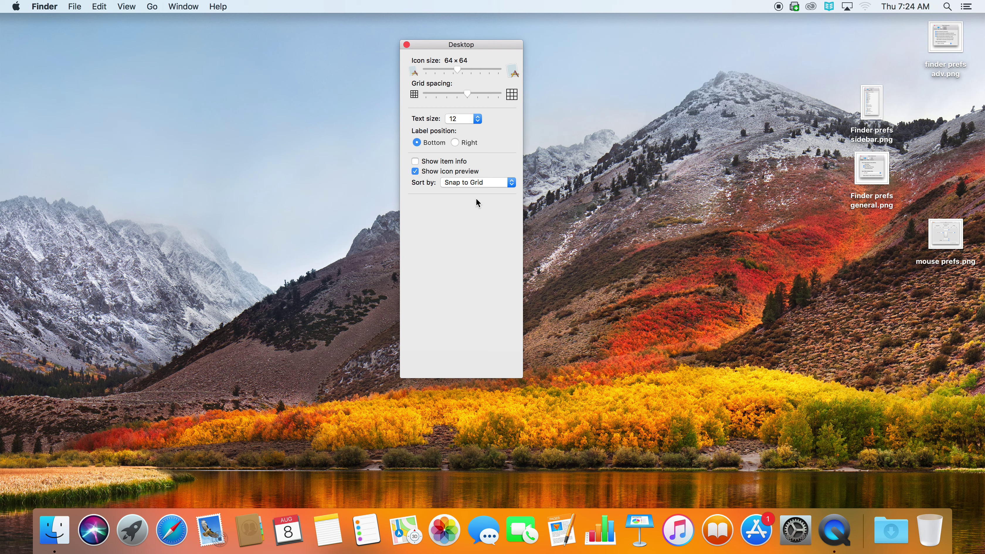
Capture a screenshot of the Desktop view options window.
key(space)
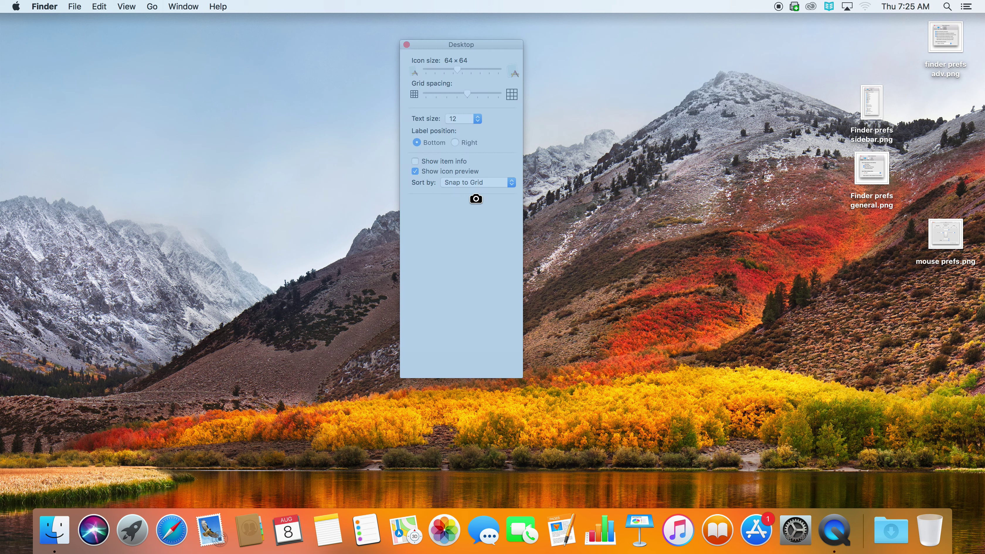
click(486, 223)
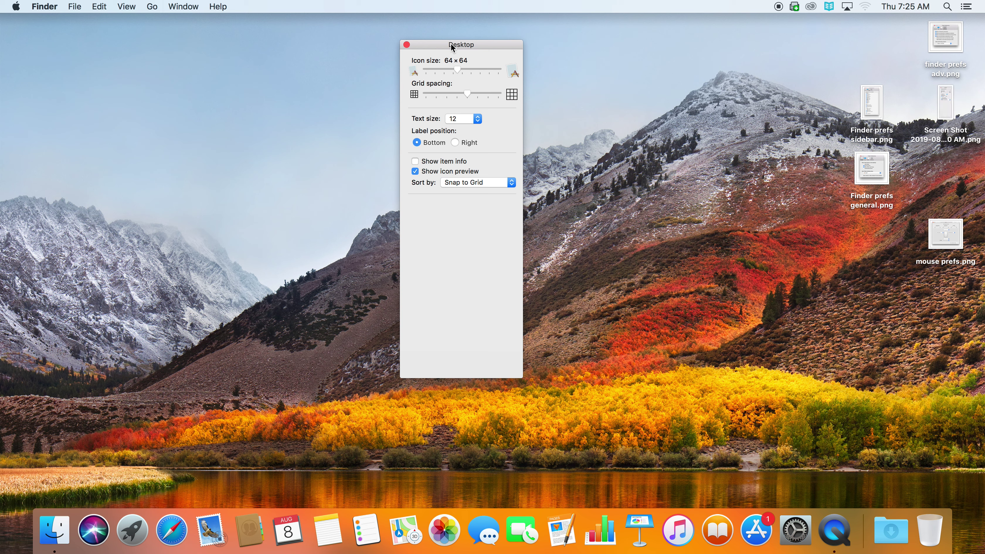
click(128, 6)
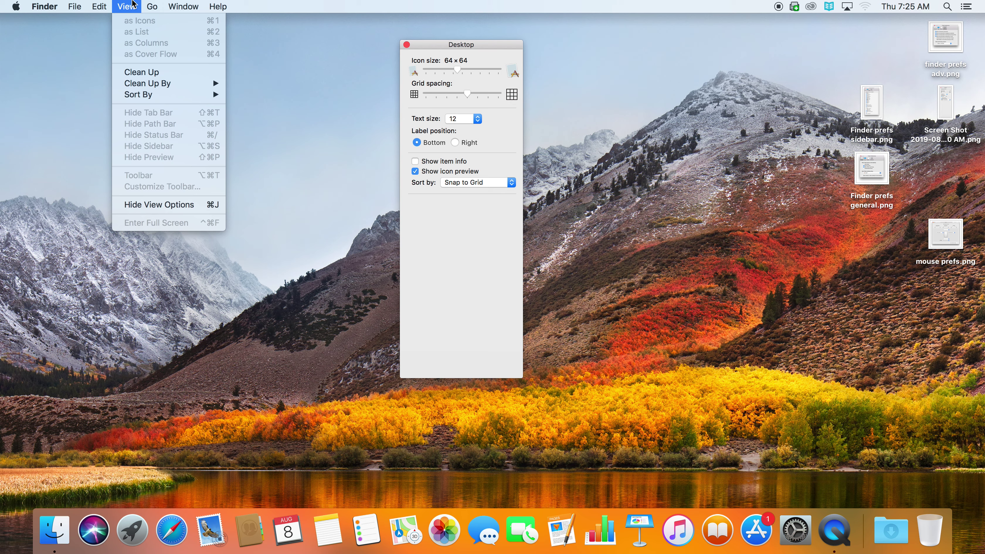
click(196, 5)
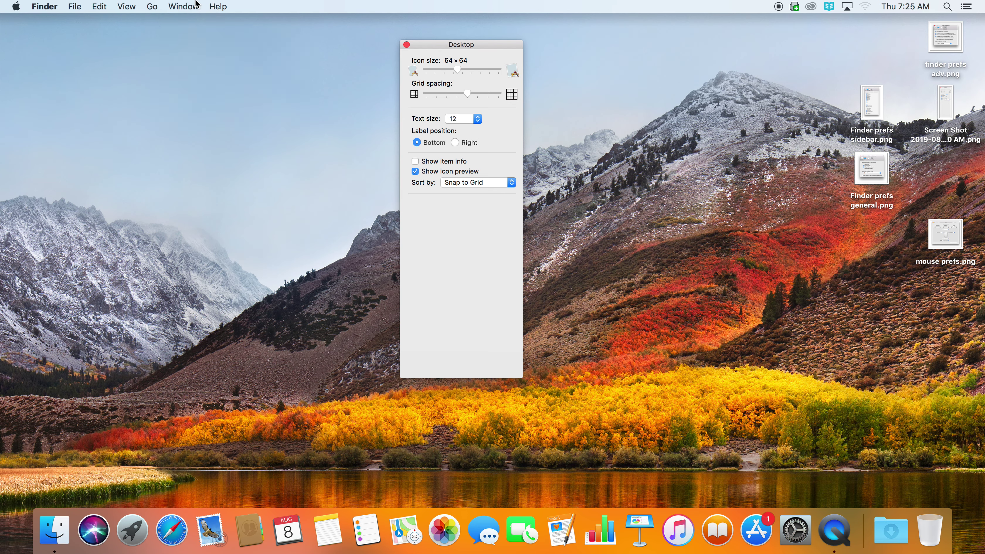
Close the Desktop view options window.
click(155, 5)
mouse_move(128, 6)
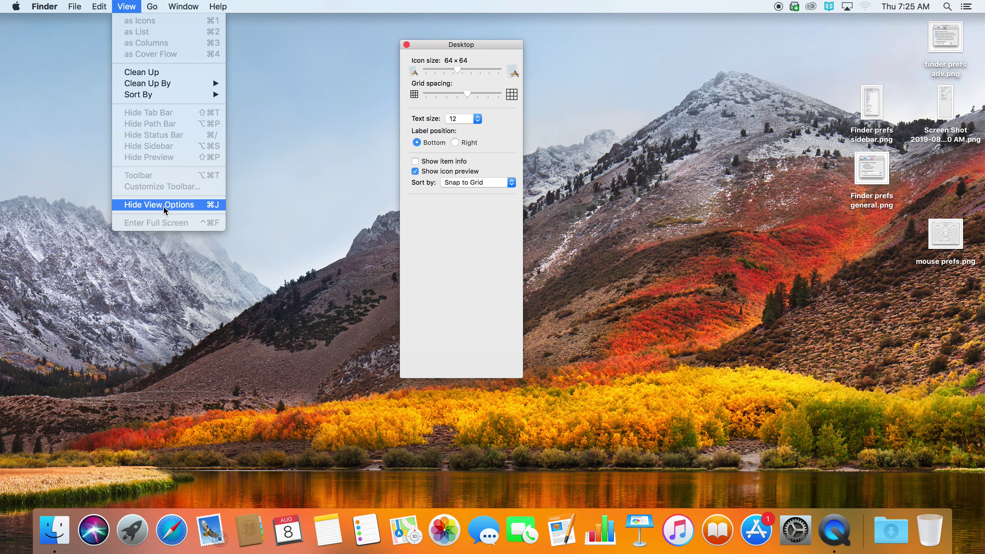
click(139, 7)
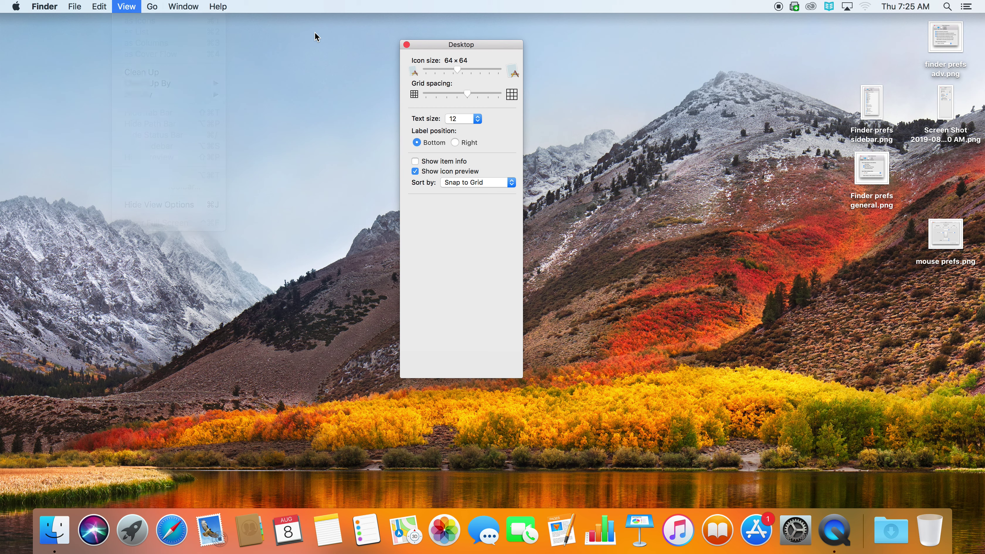
click(407, 45)
Move the new screenshot file to the spot below mouse prefs.png and rename it desktop view options.png.
drag(946, 101, 956, 320)
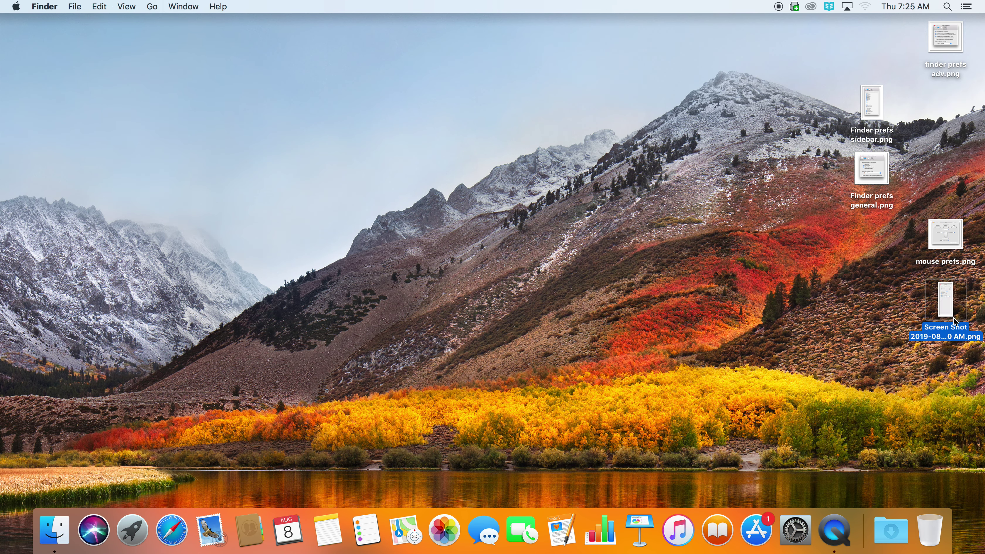
click(951, 332)
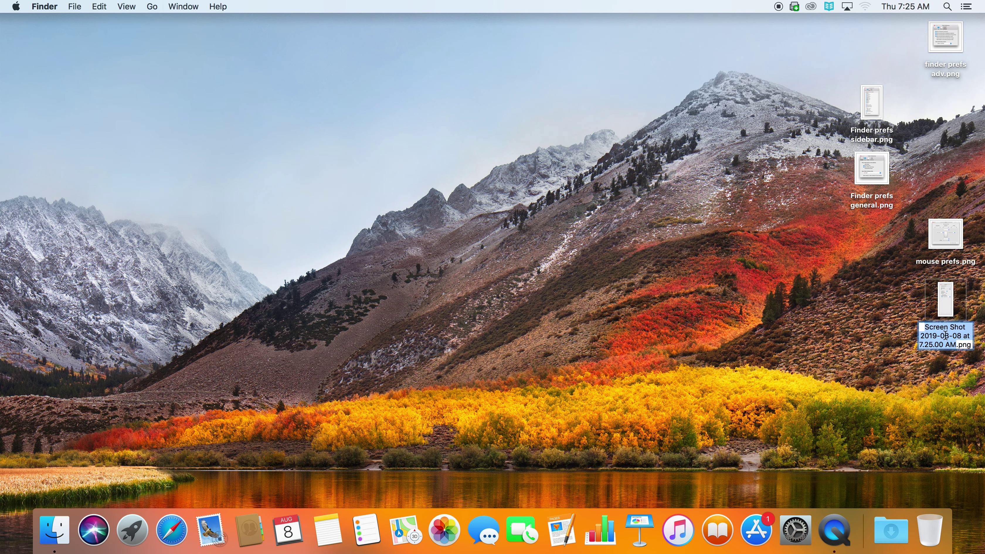
text(deskto)
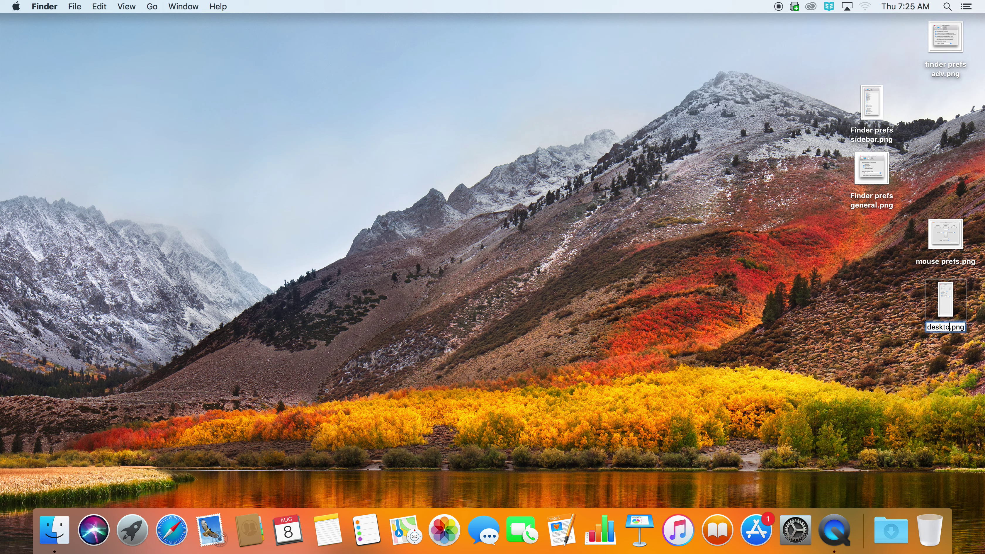
text(p view o)
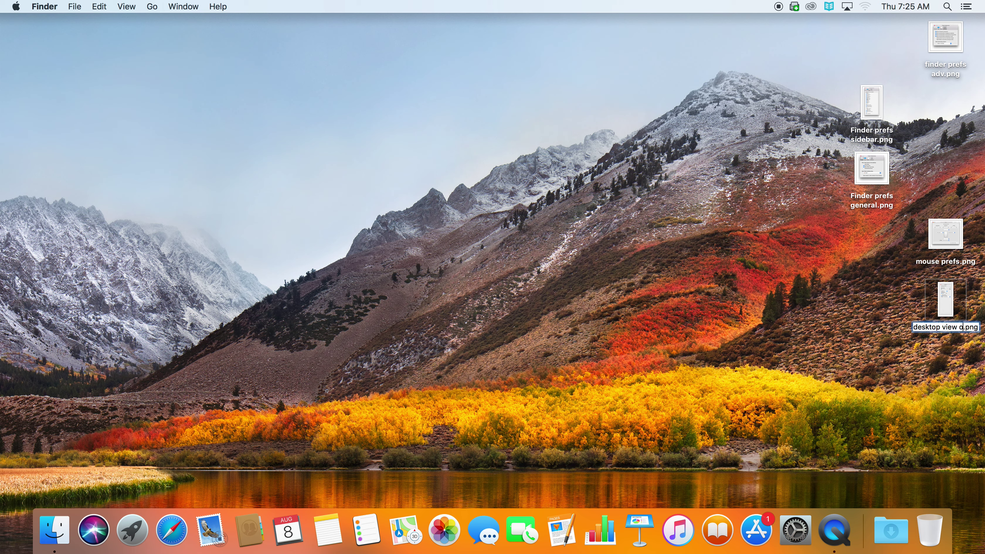
text(ptions)
key(Return)
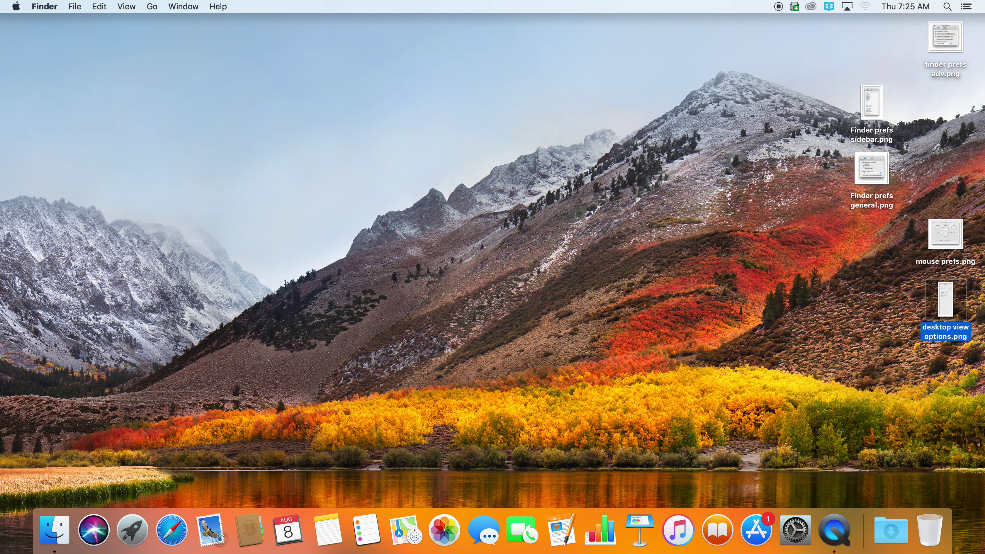